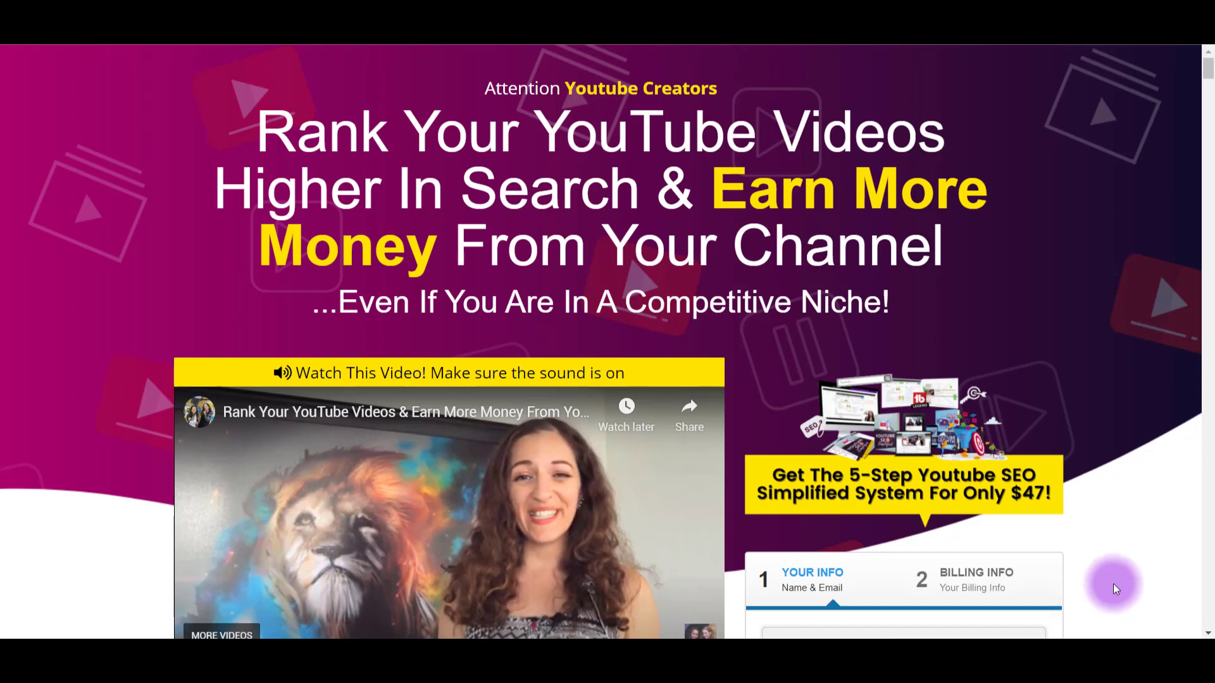
Look through the YouTube SEO Simplified System sales page, from the offer and testimonials to the search ranking examples
scroll(1114, 583, "down", 5)
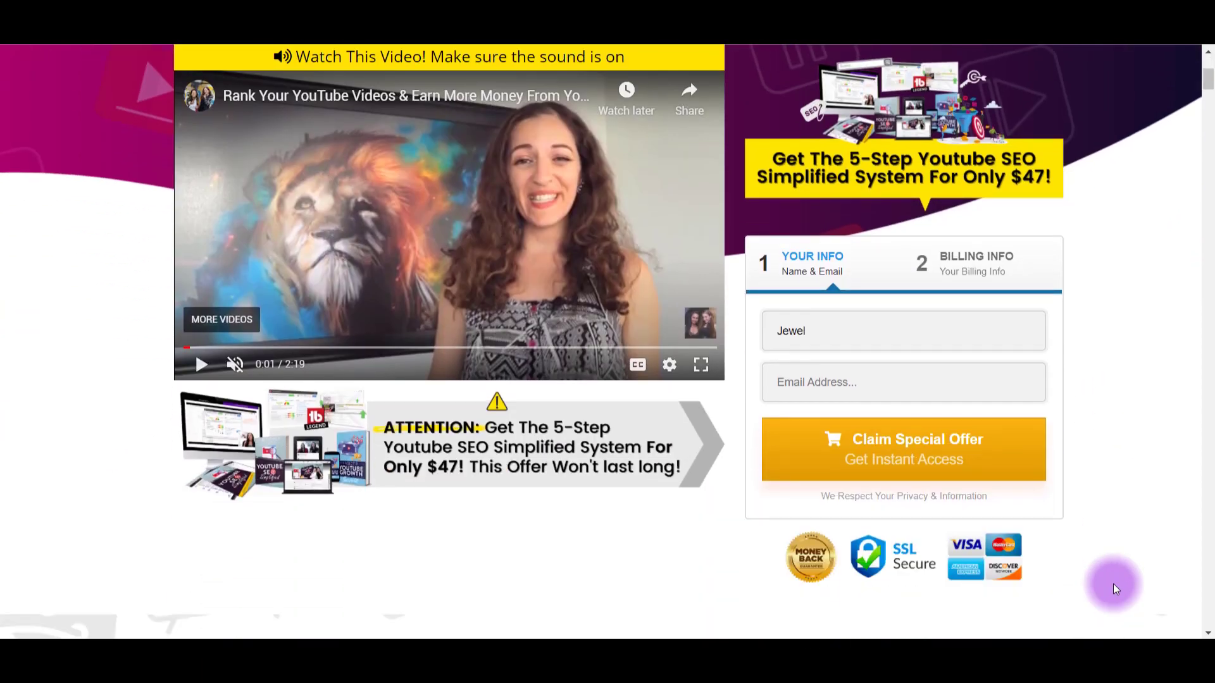
scroll(941, 569, "down", 20)
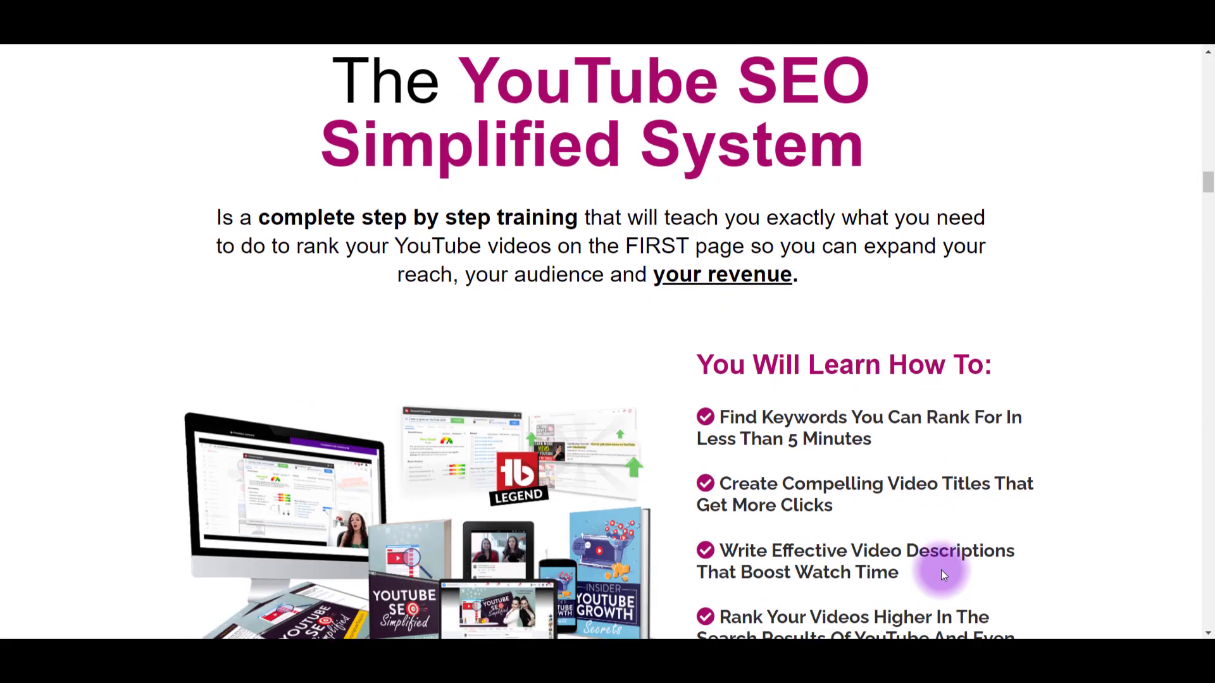
scroll(940, 569, "up", 6)
scroll(940, 569, "down", 6)
scroll(942, 574, "down", 12)
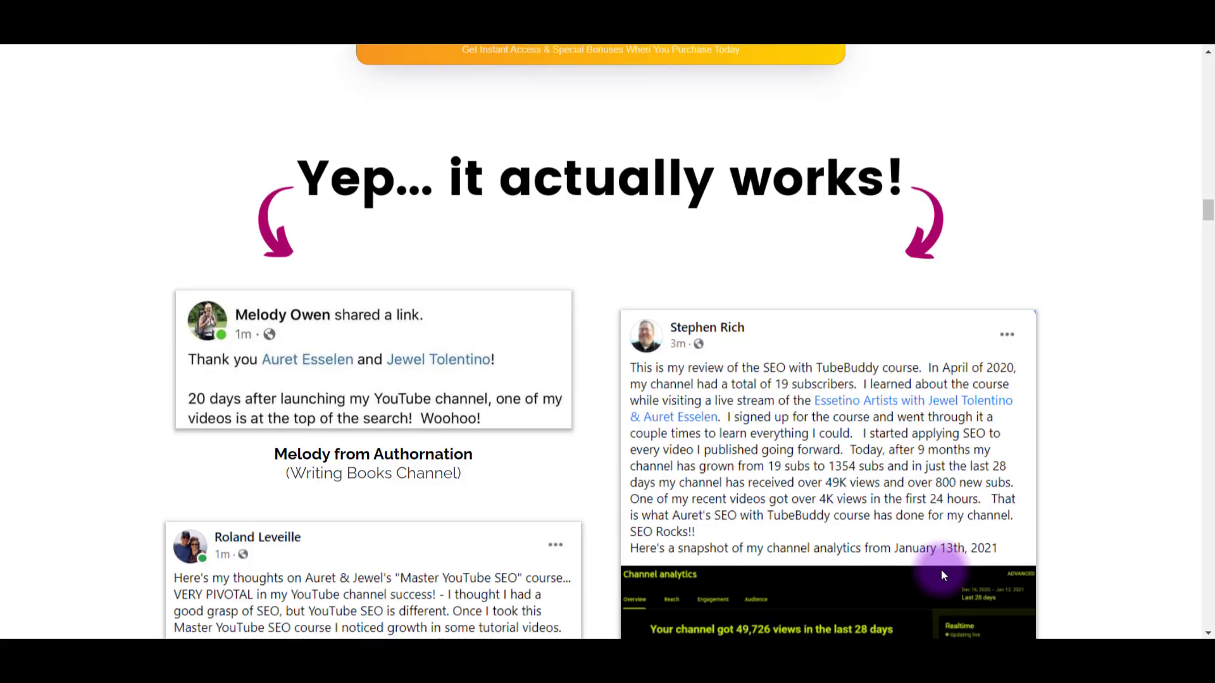
scroll(940, 569, "down", 20)
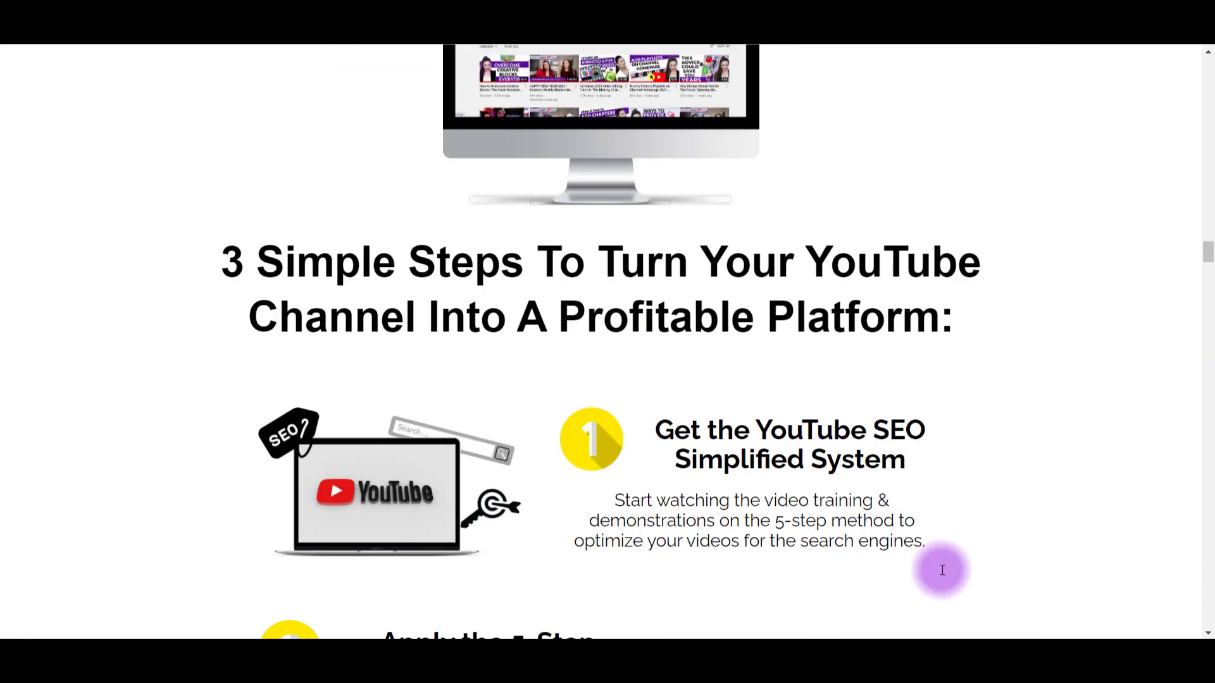
scroll(941, 570, "down", 20)
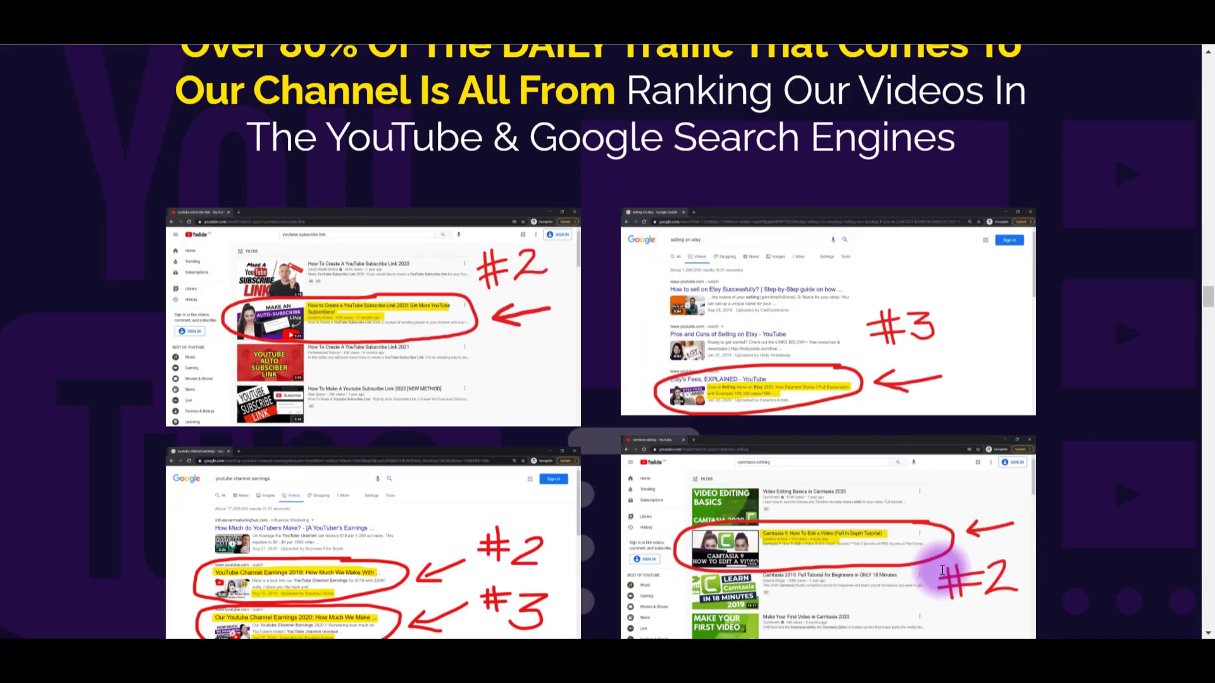
scroll(941, 570, "down", 8)
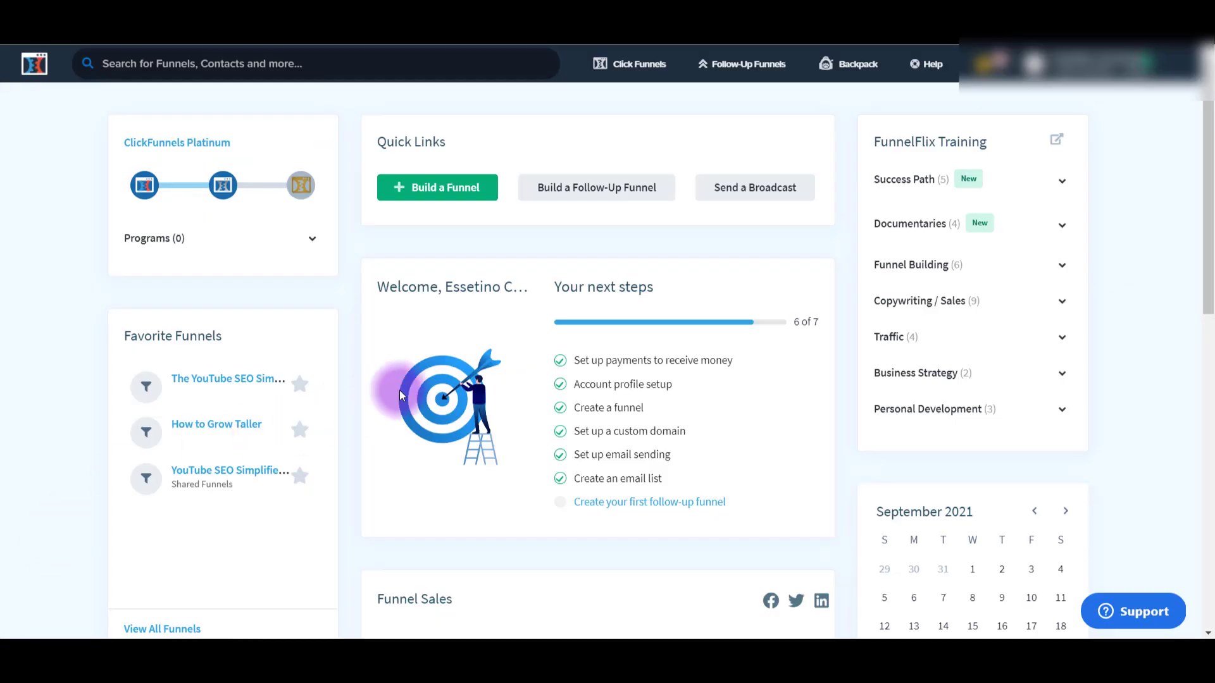
Go to the Backpack dashboard in ClickFunnels and open its commission plans
left_click(858, 76)
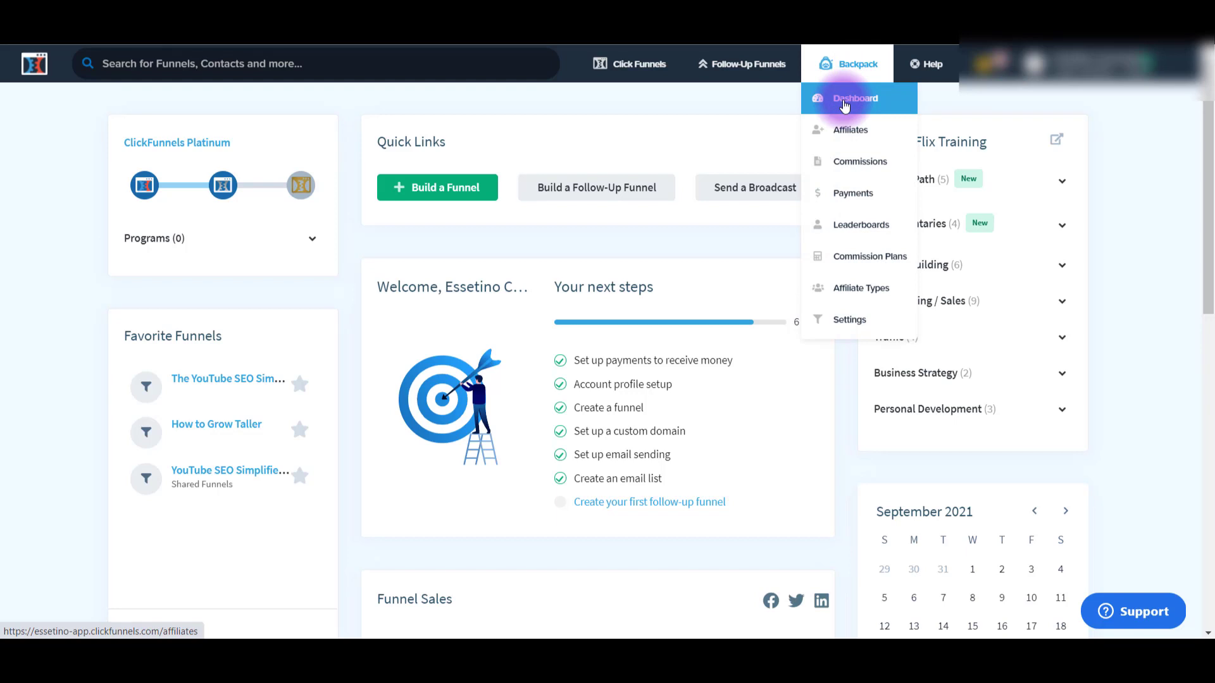
left_click(855, 98)
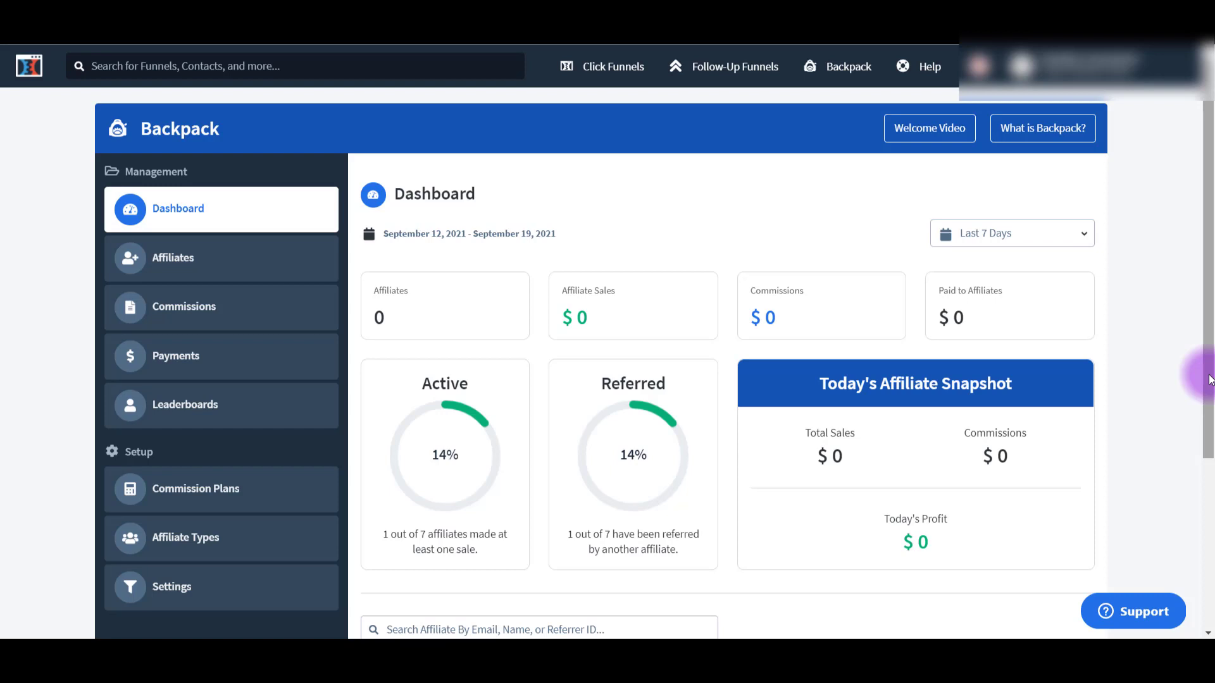
left_click(164, 499)
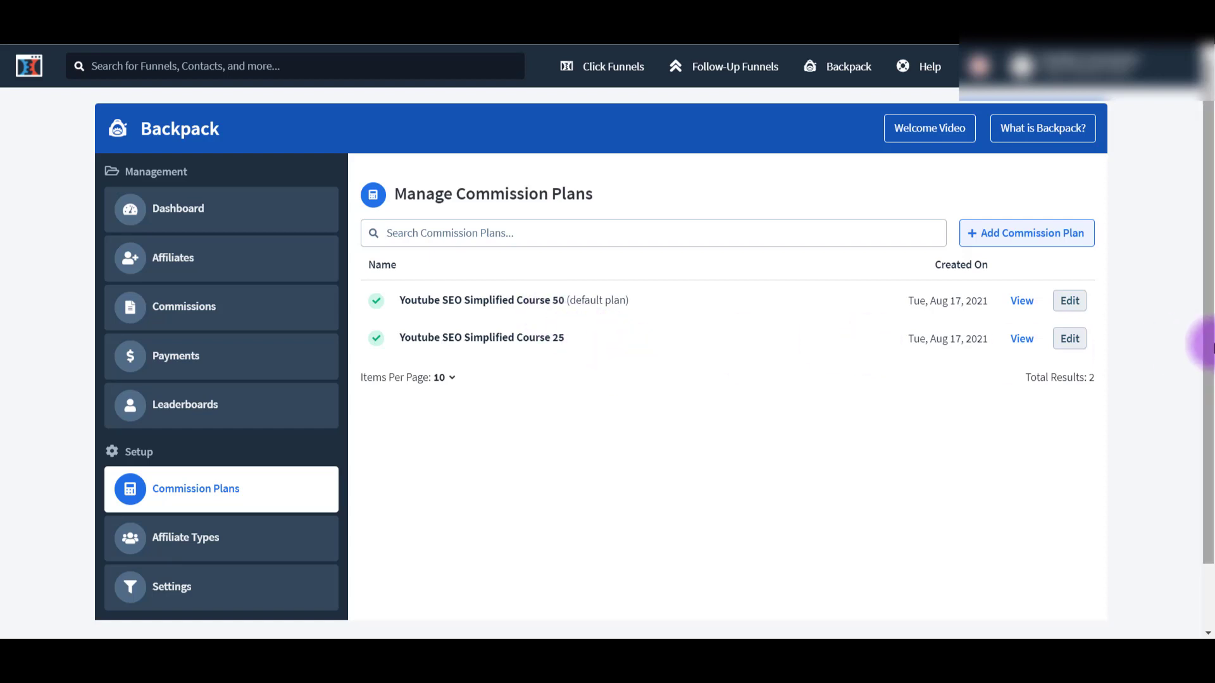
Review the settings and currency options of the Youtube SEO Simplified Course 50 plan, and close them without changes
left_click(1069, 302)
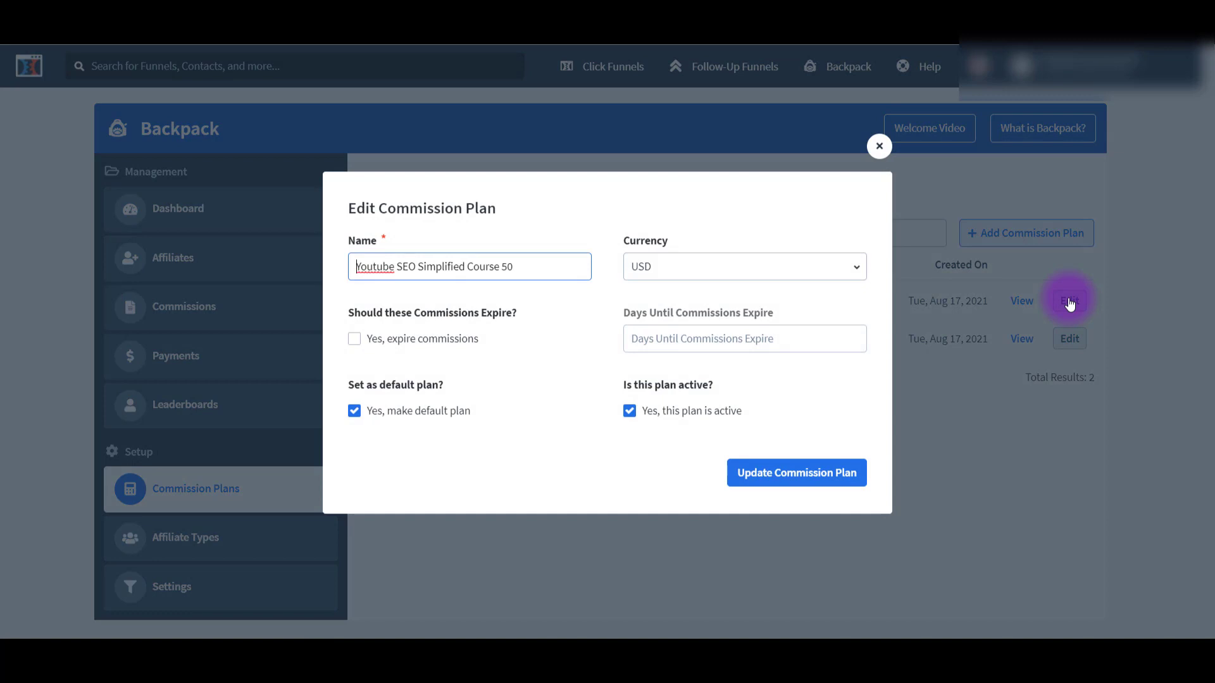
left_click(857, 269)
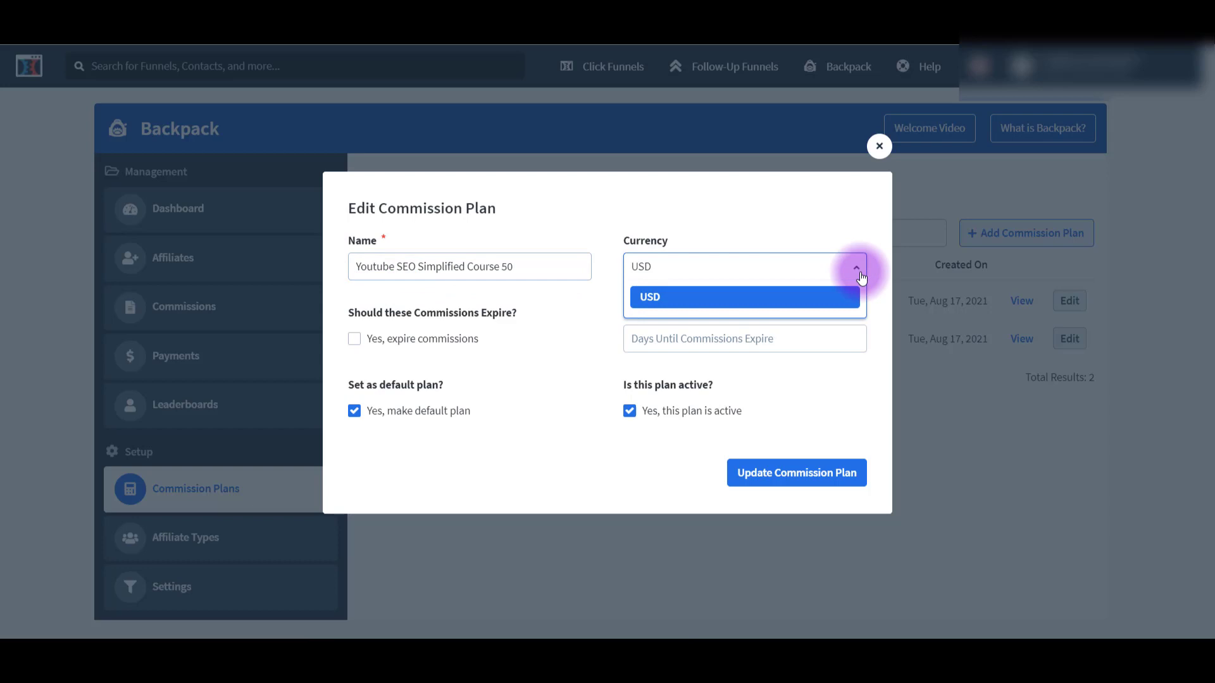
left_click(849, 204)
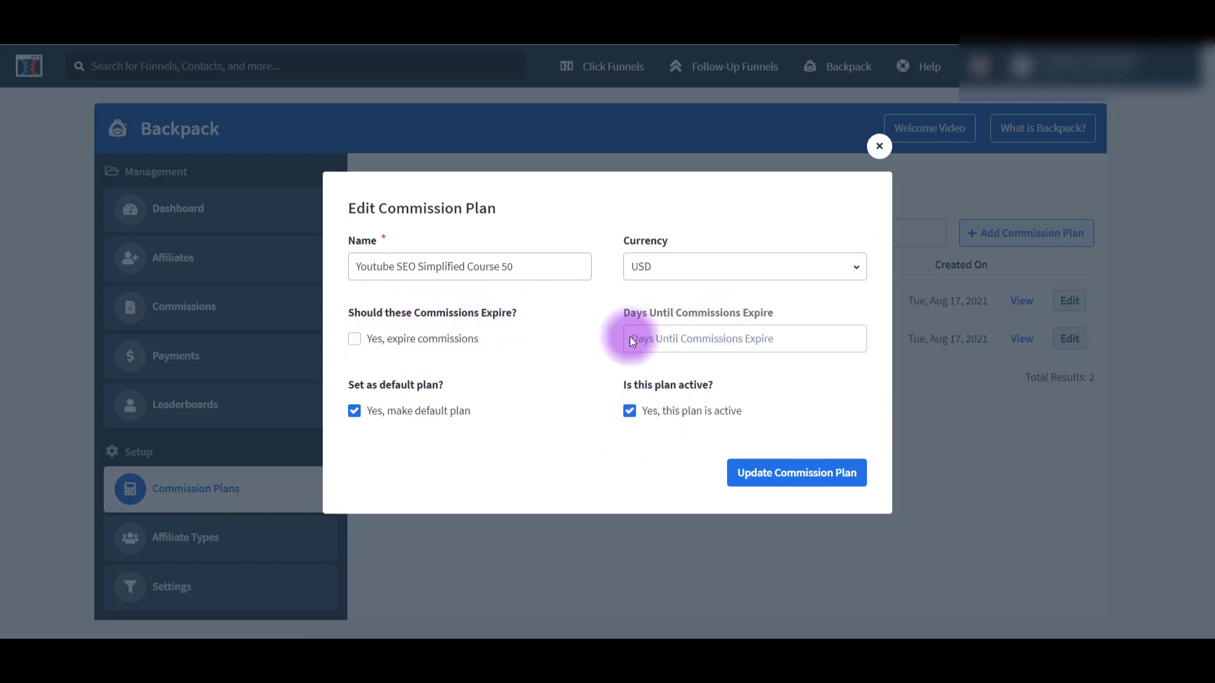
left_click(879, 146)
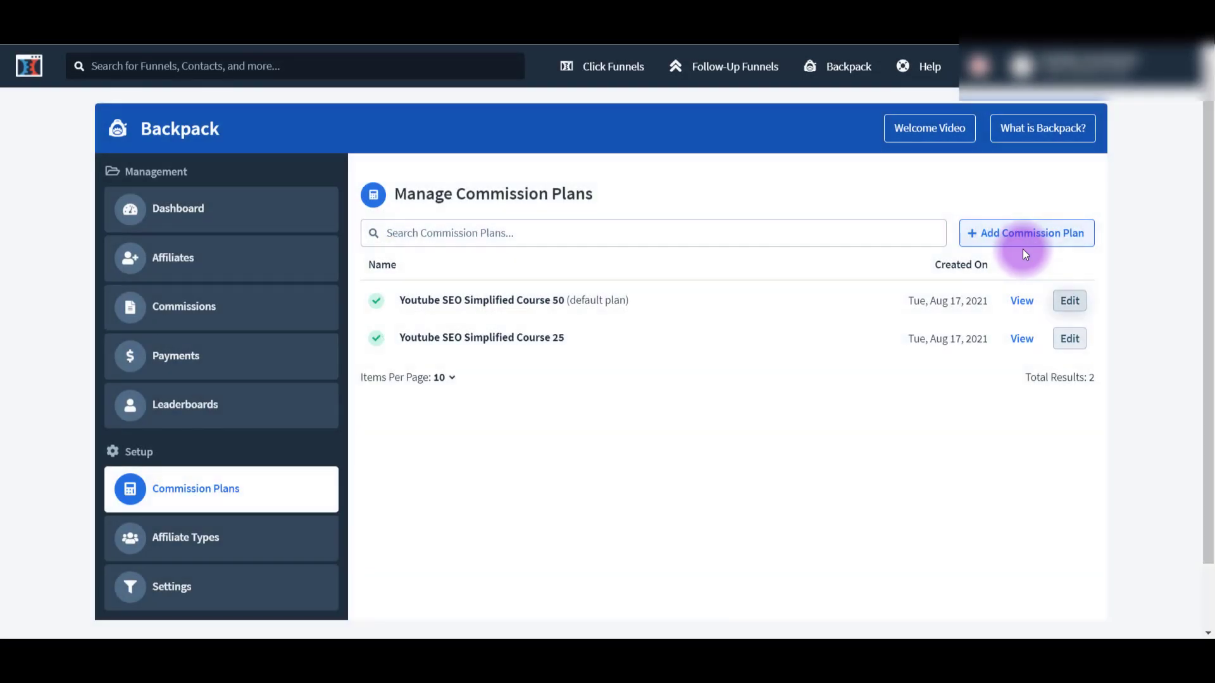
Create an active commission plan named Test in USD, without commission expiry and not set as the default plan
left_click(985, 240)
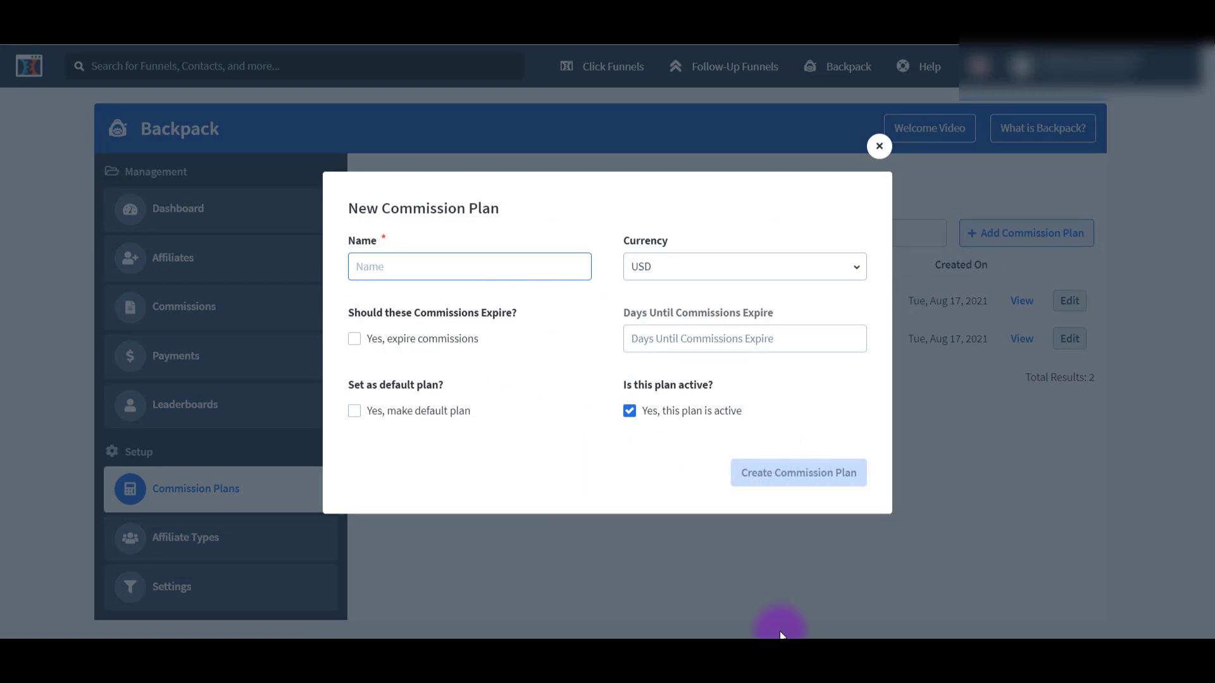
type("Test")
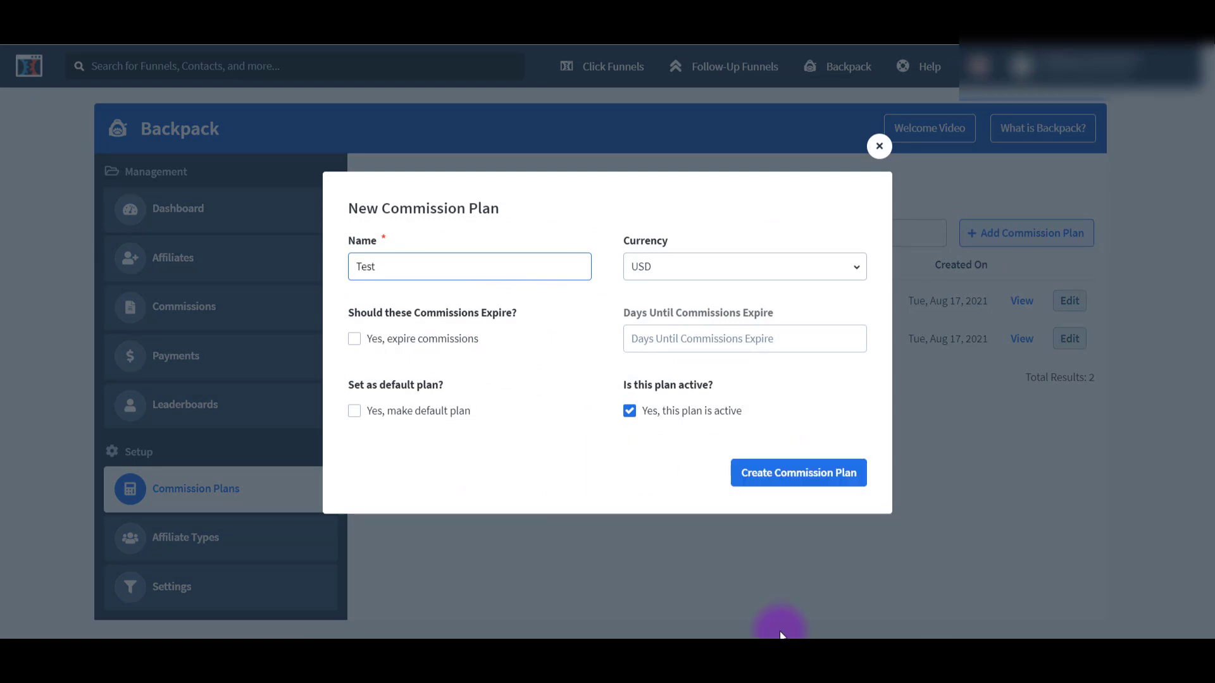
left_click(370, 414)
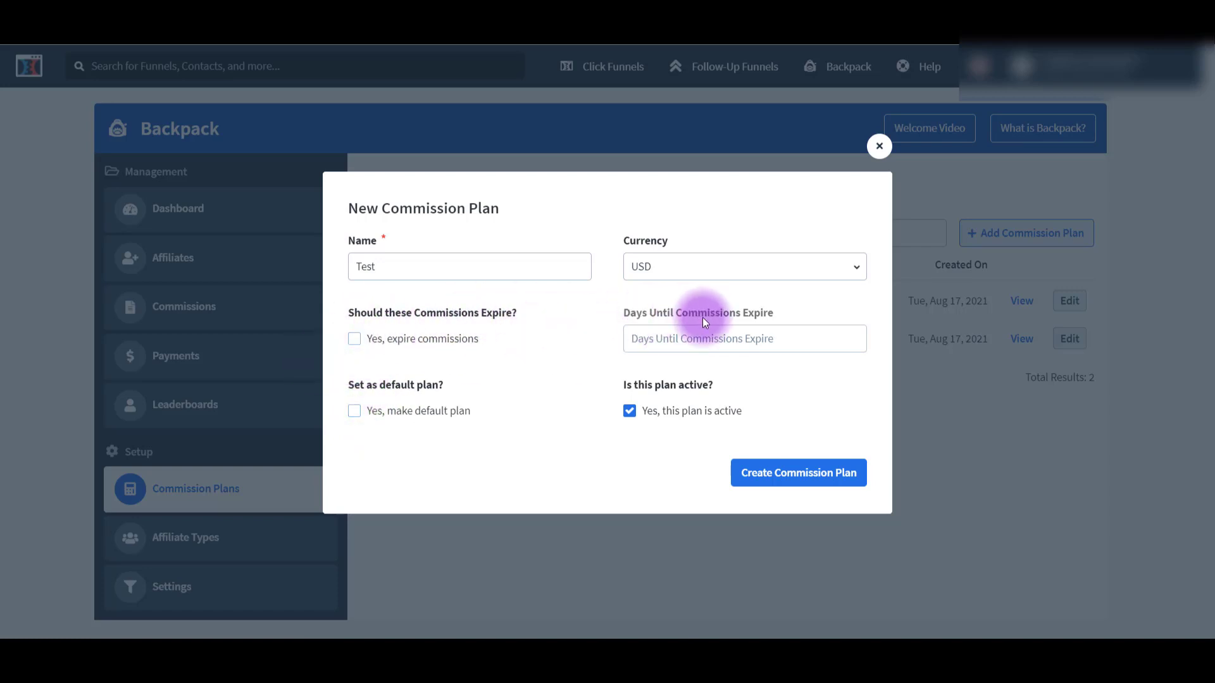
left_click(791, 482)
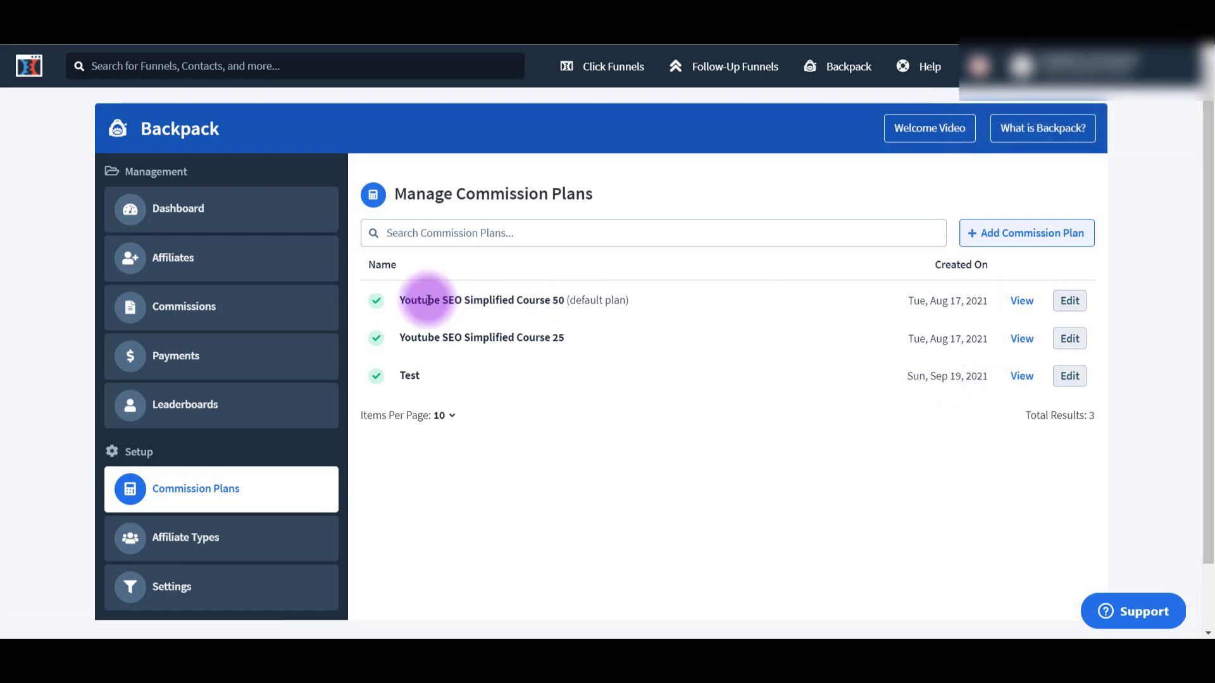
View the tier details of the Youtube SEO Simplified Course 50 and Test plans, and return to the plan list
left_click(1014, 301)
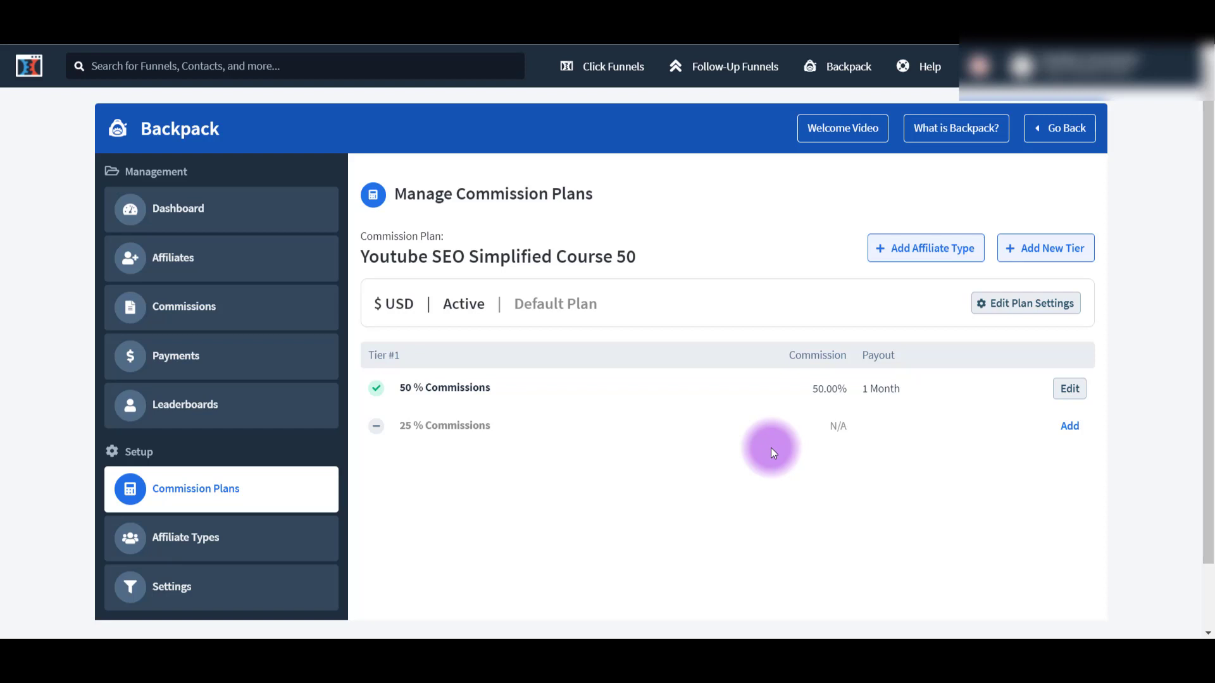
left_click(240, 500)
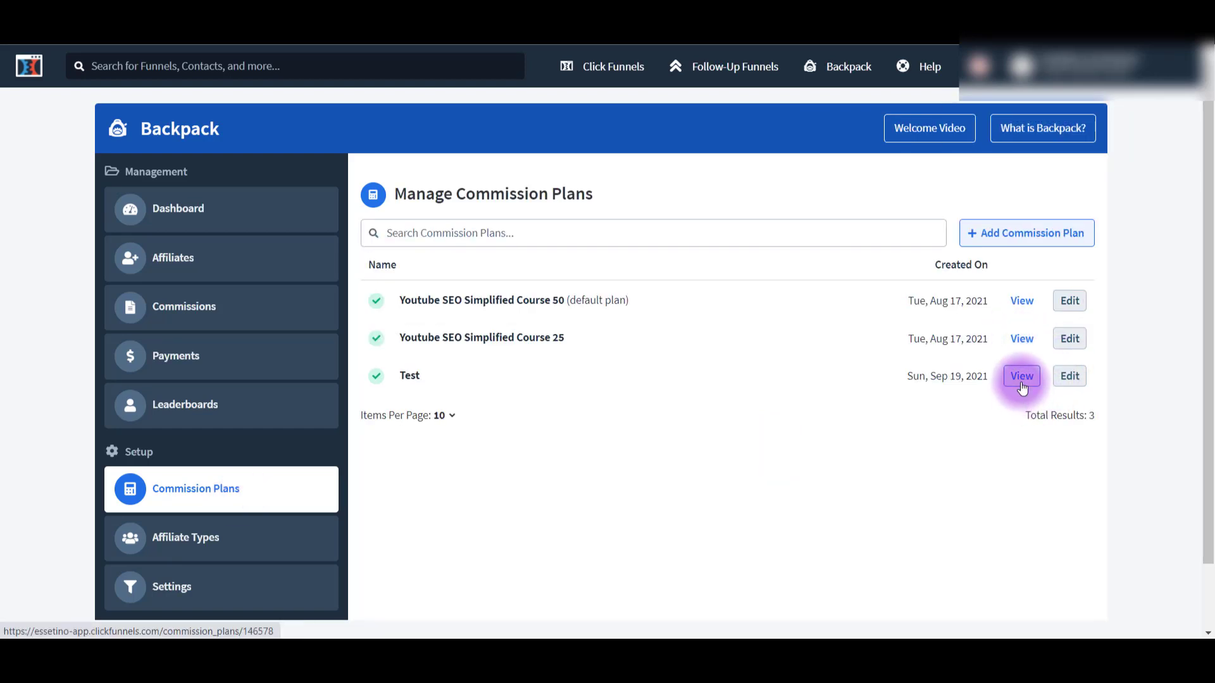
left_click(1021, 382)
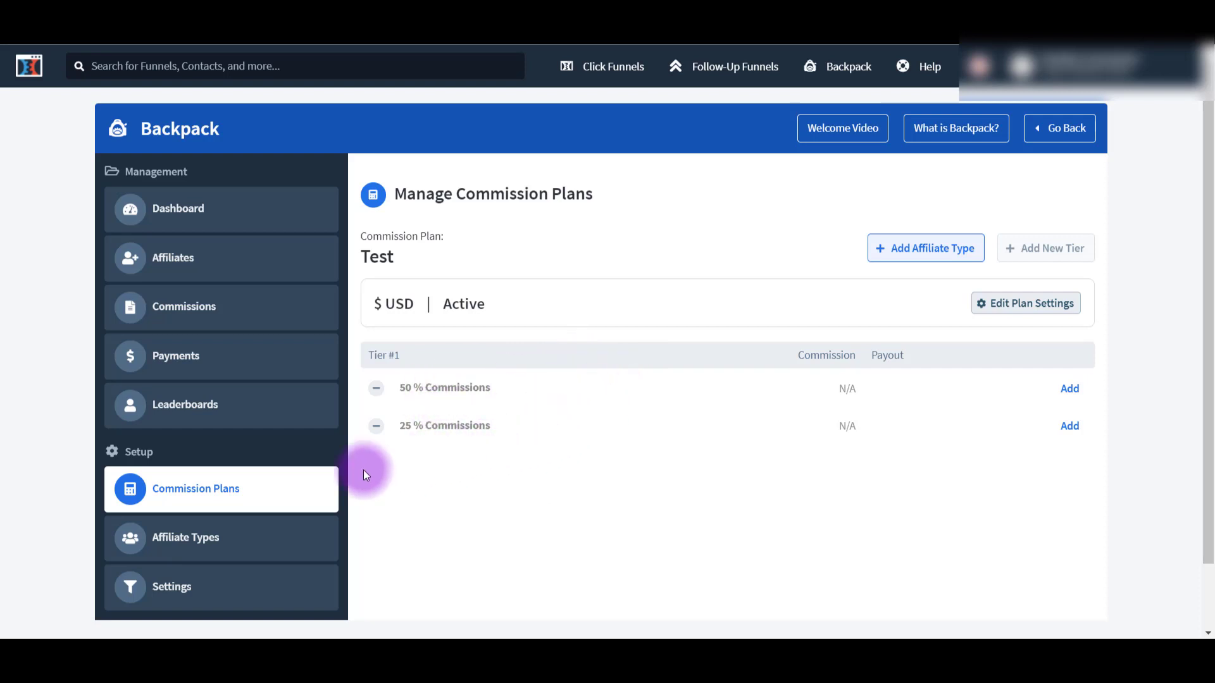
left_click(181, 501)
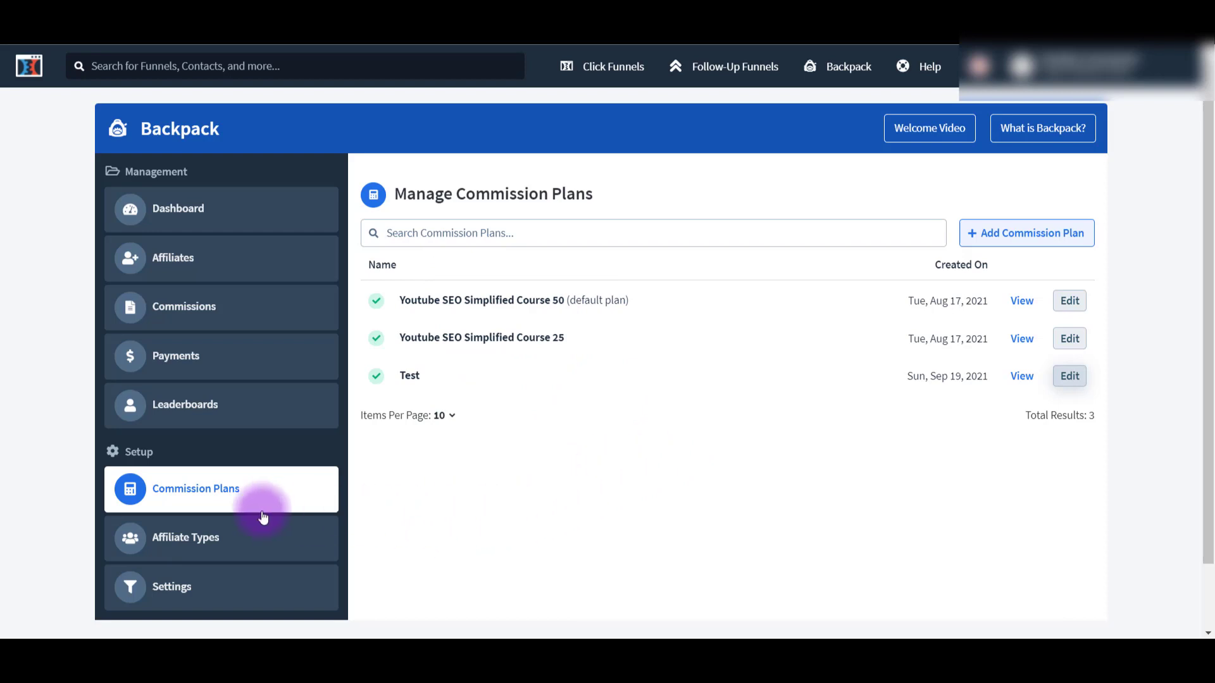
Open the affiliate types and review the 50 % Commissions type's name and default setting without changing them
left_click(219, 538)
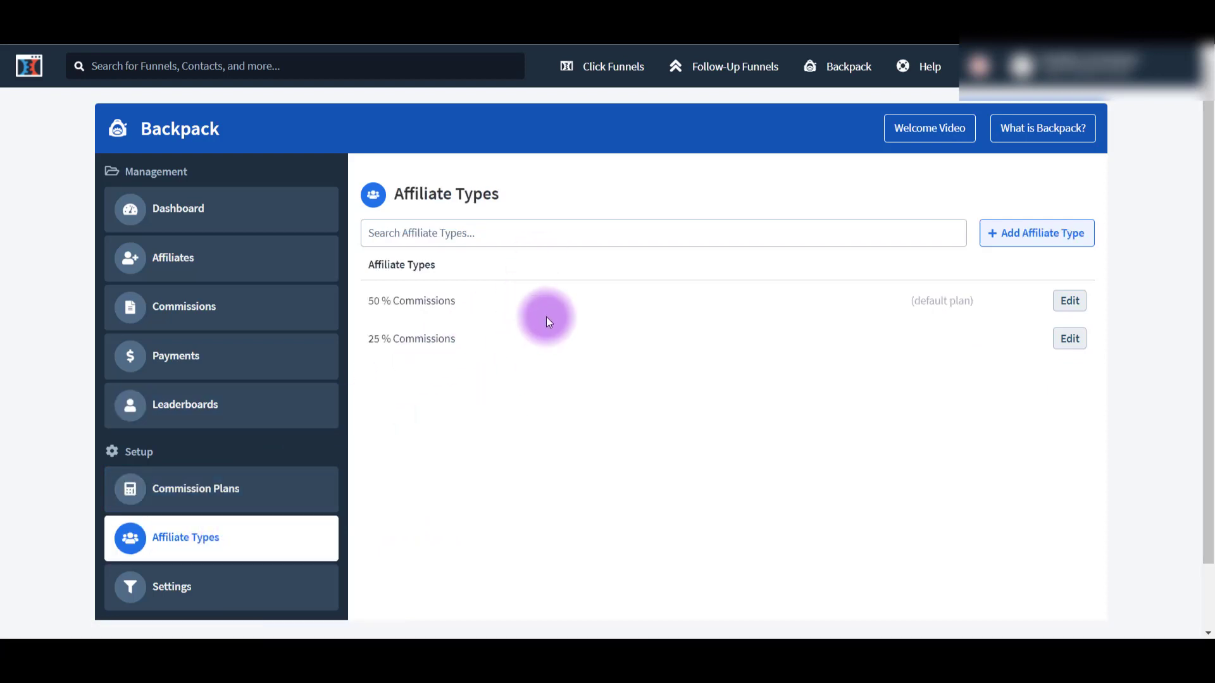
left_click(1078, 302)
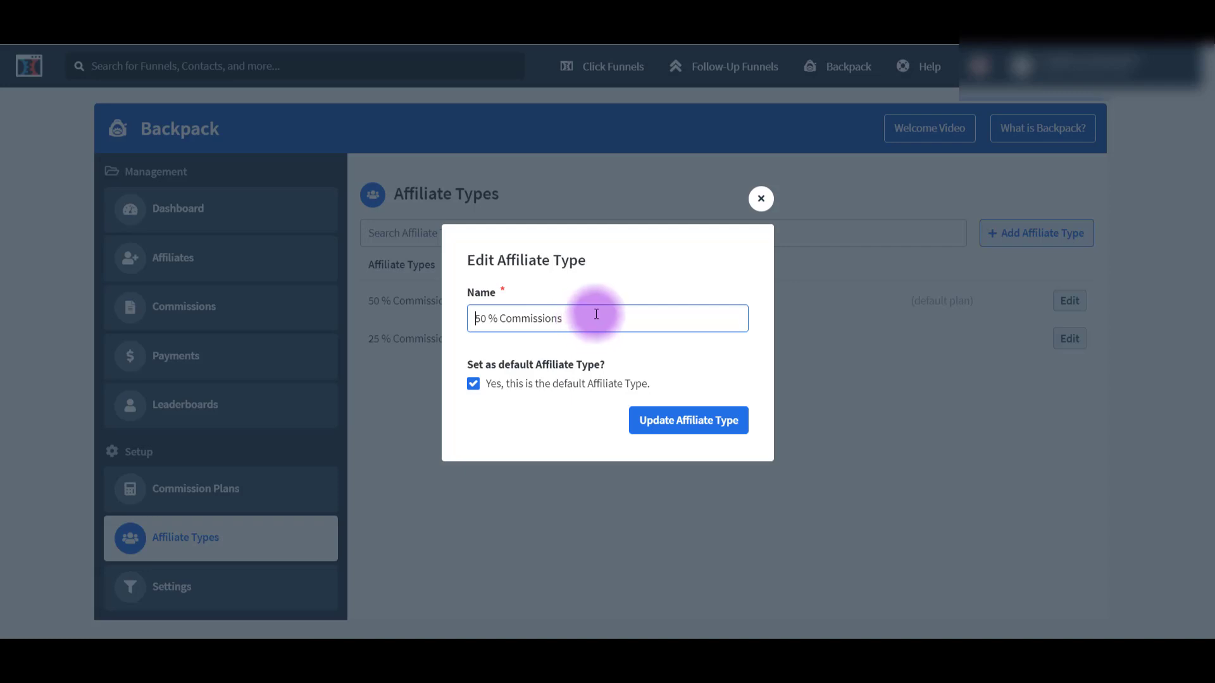
left_click(761, 198)
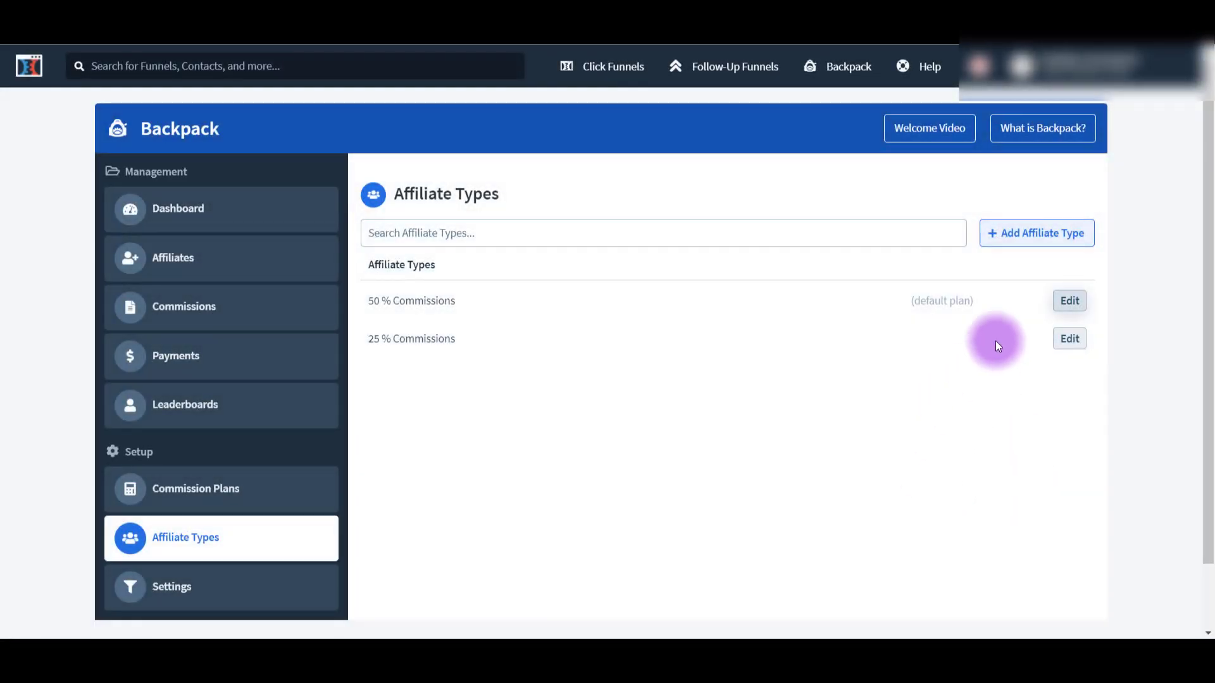
Create a new affiliate type named 50% Test without making it the default
left_click(1011, 235)
type("50%")
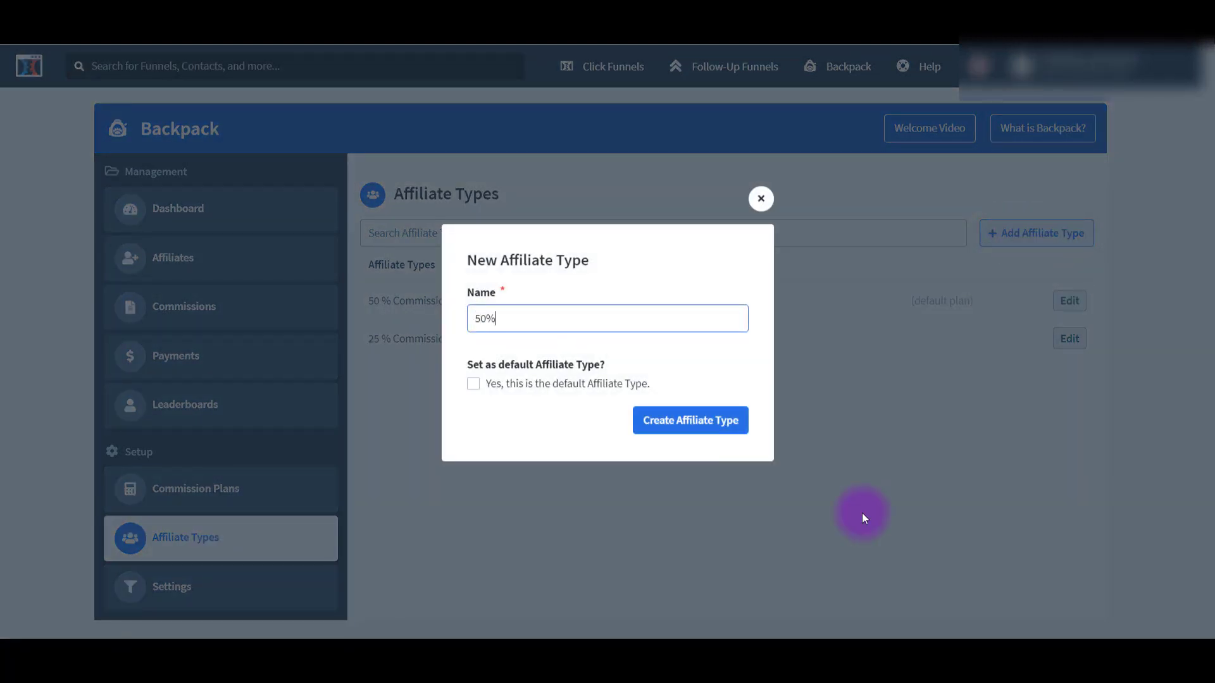
type(" Test")
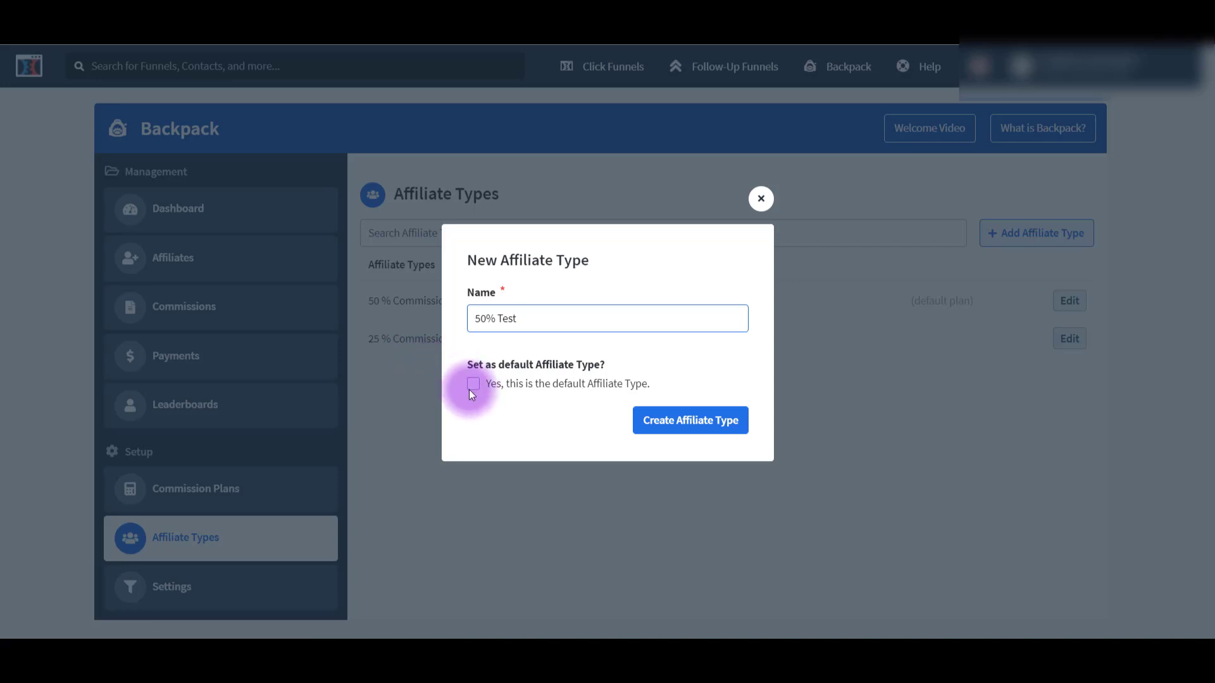
left_click(699, 431)
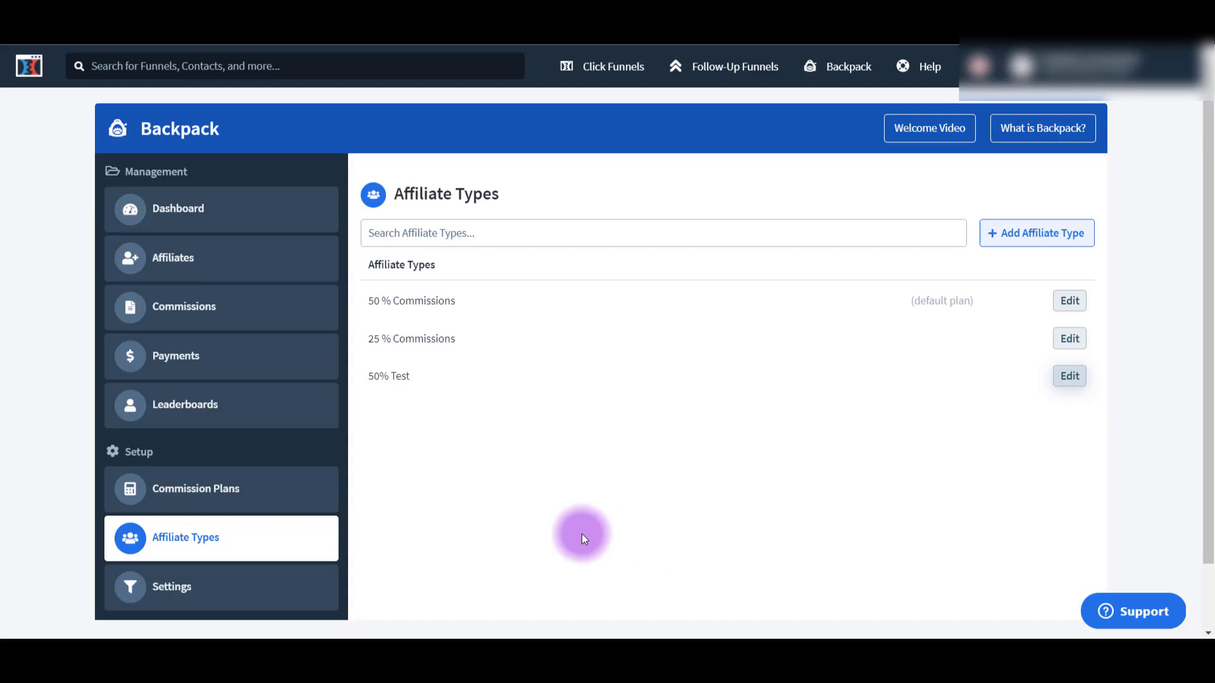
In the Test commission plan, add a Tier #1 schedule for 50% Test paying 50 percent with 1 month before payout
left_click(170, 495)
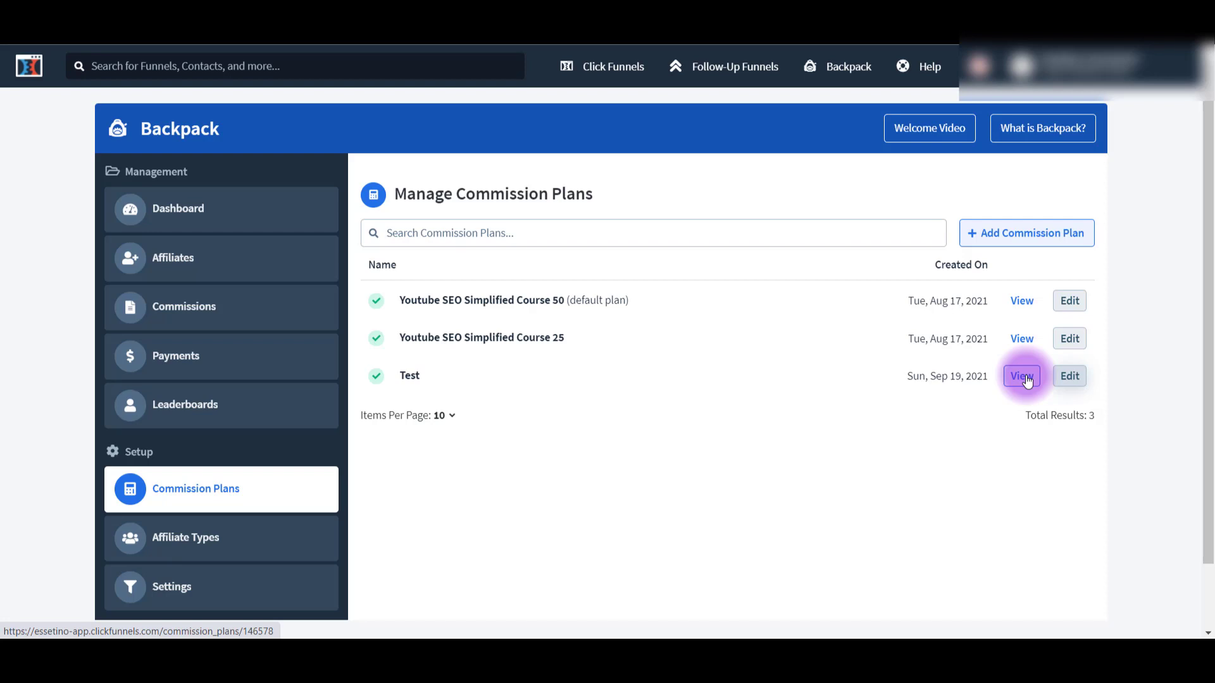
left_click(1022, 376)
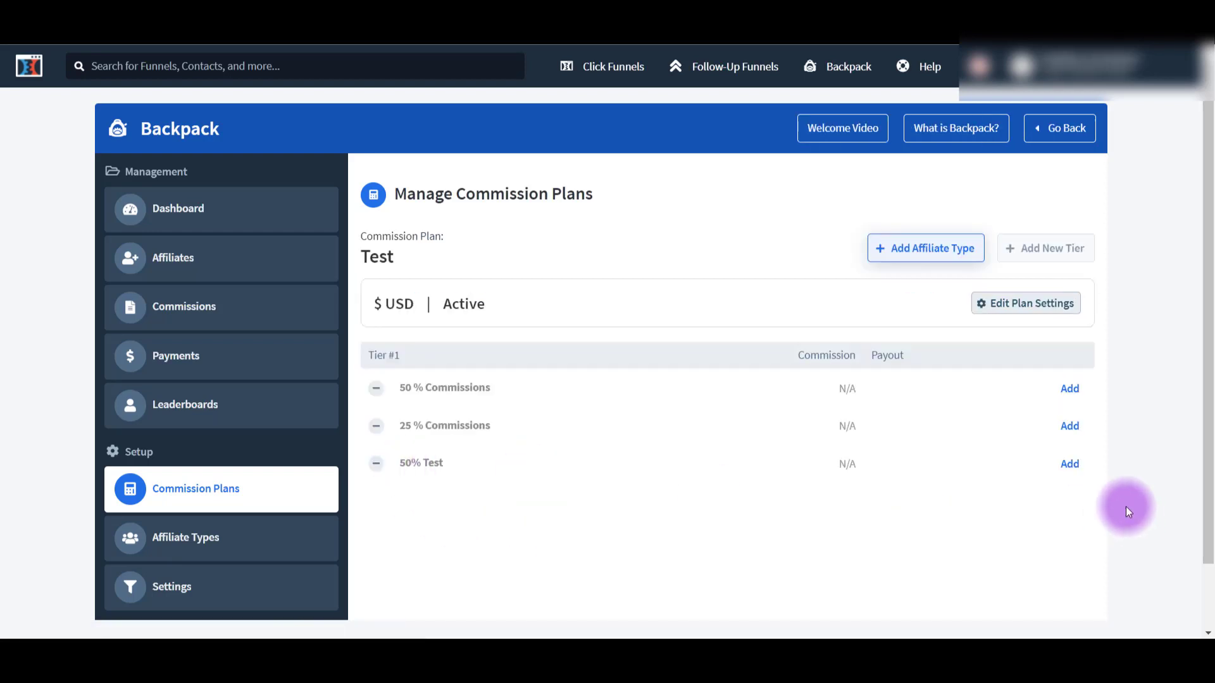
left_click(1070, 465)
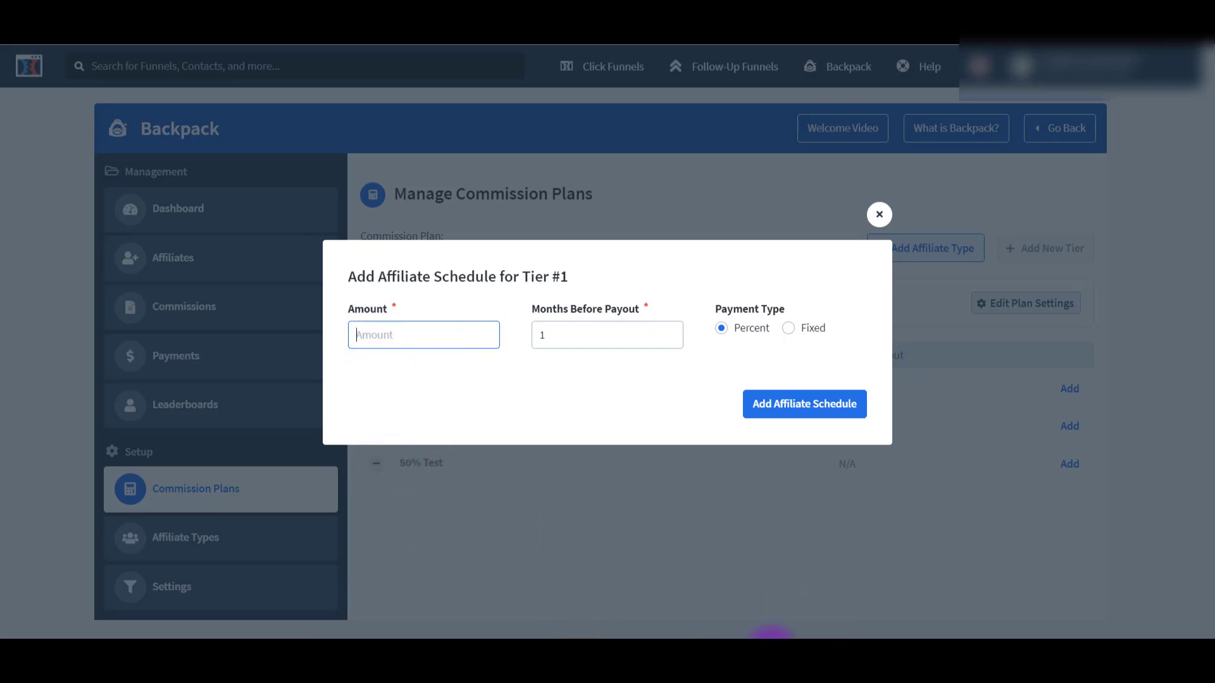
type("50")
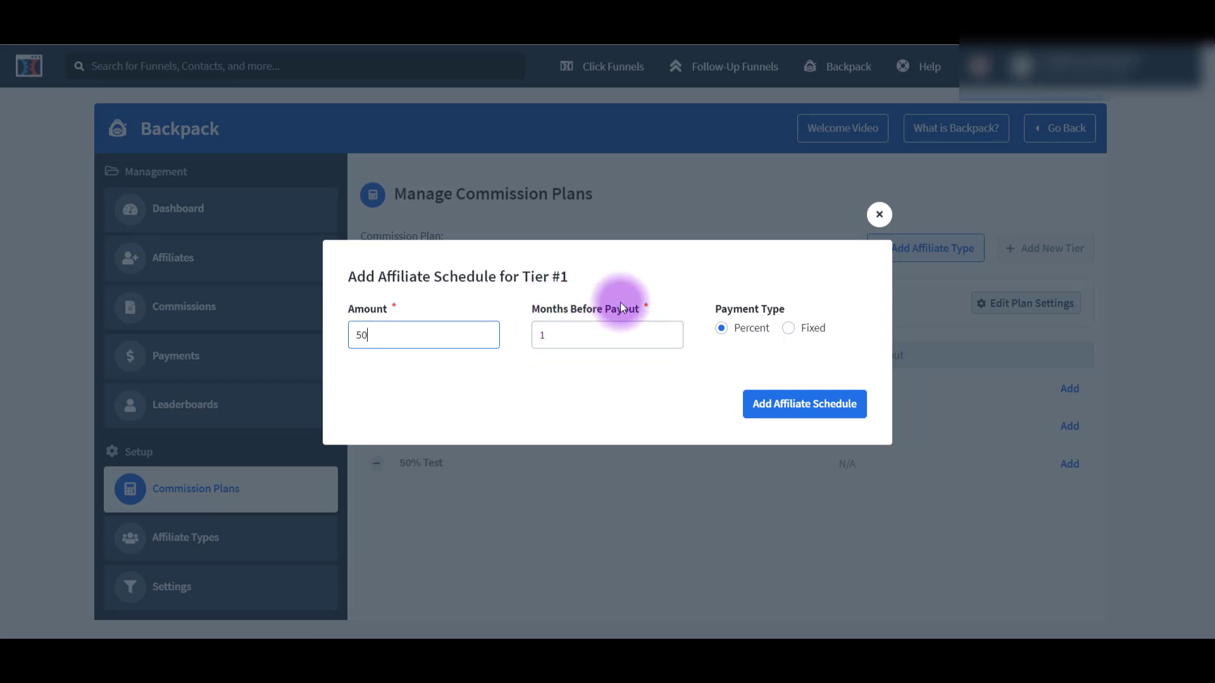
left_click(772, 416)
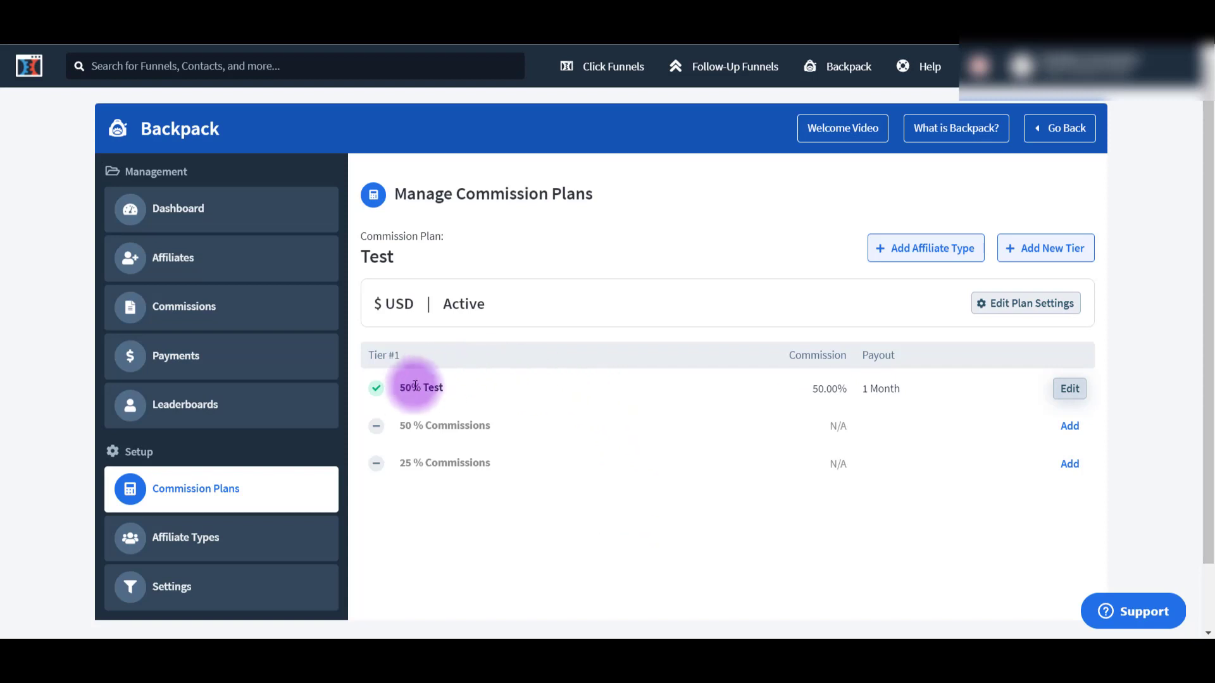
Review the amount, payout delay and payment type in the 50% Test schedule, and leave it unchanged
mouse_move(387, 389)
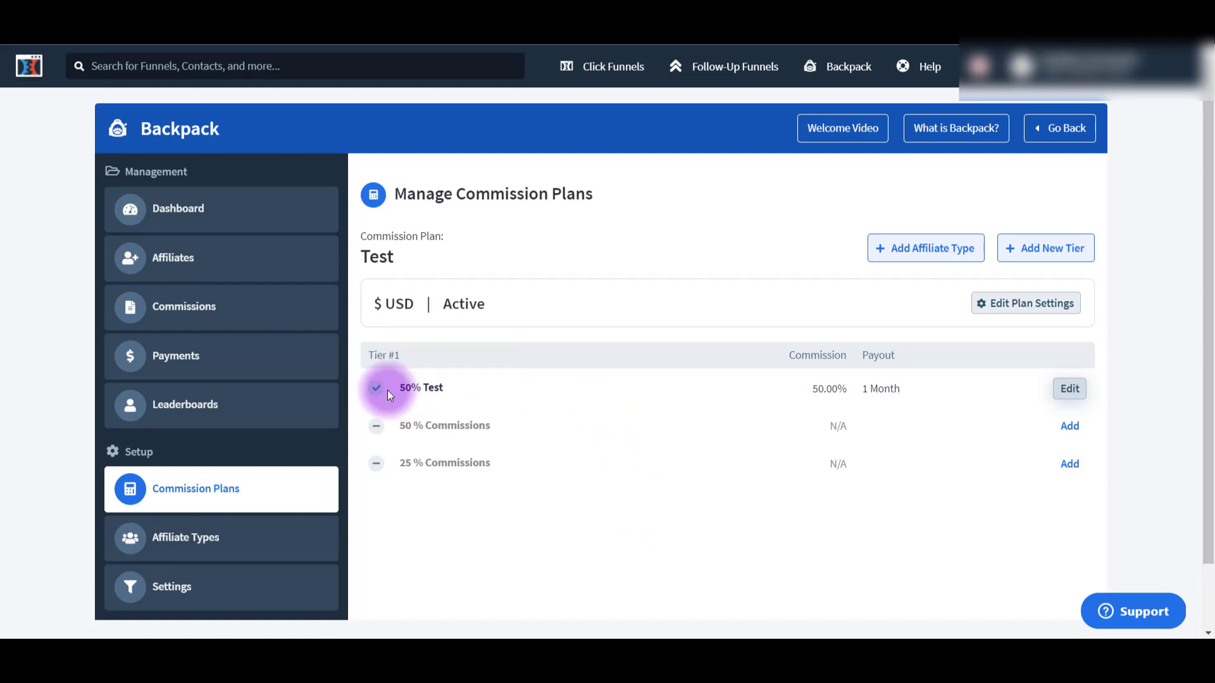
left_click(1070, 390)
left_click(351, 339)
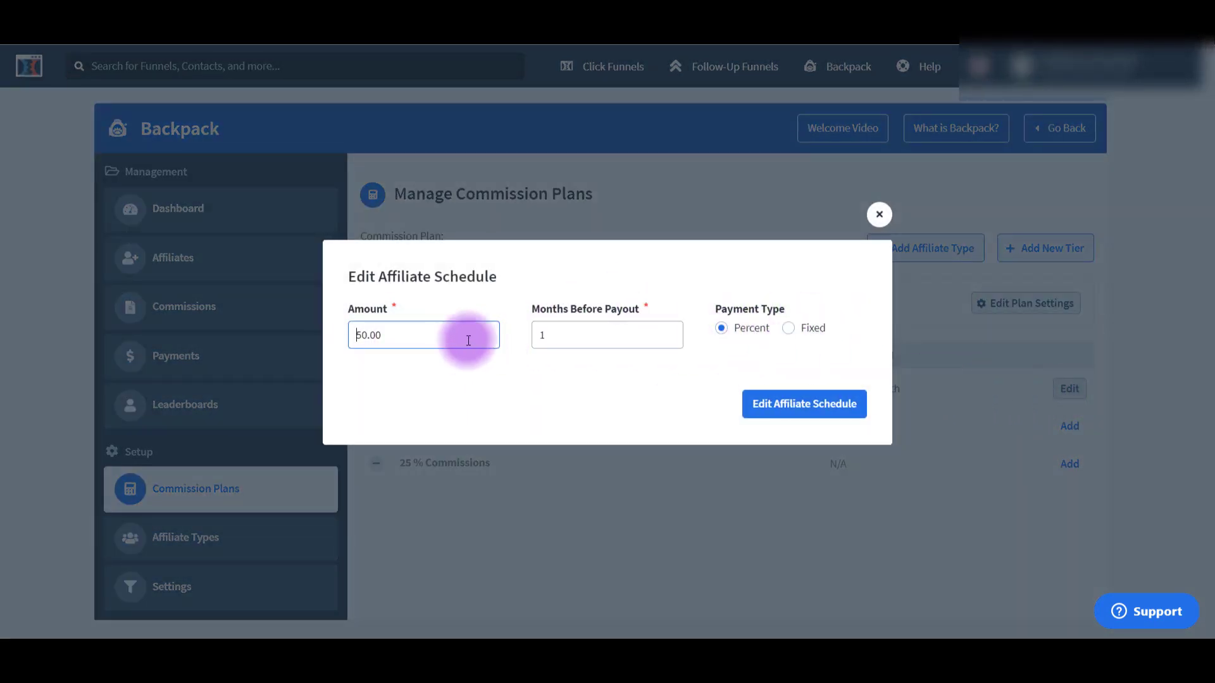
left_click(222, 490)
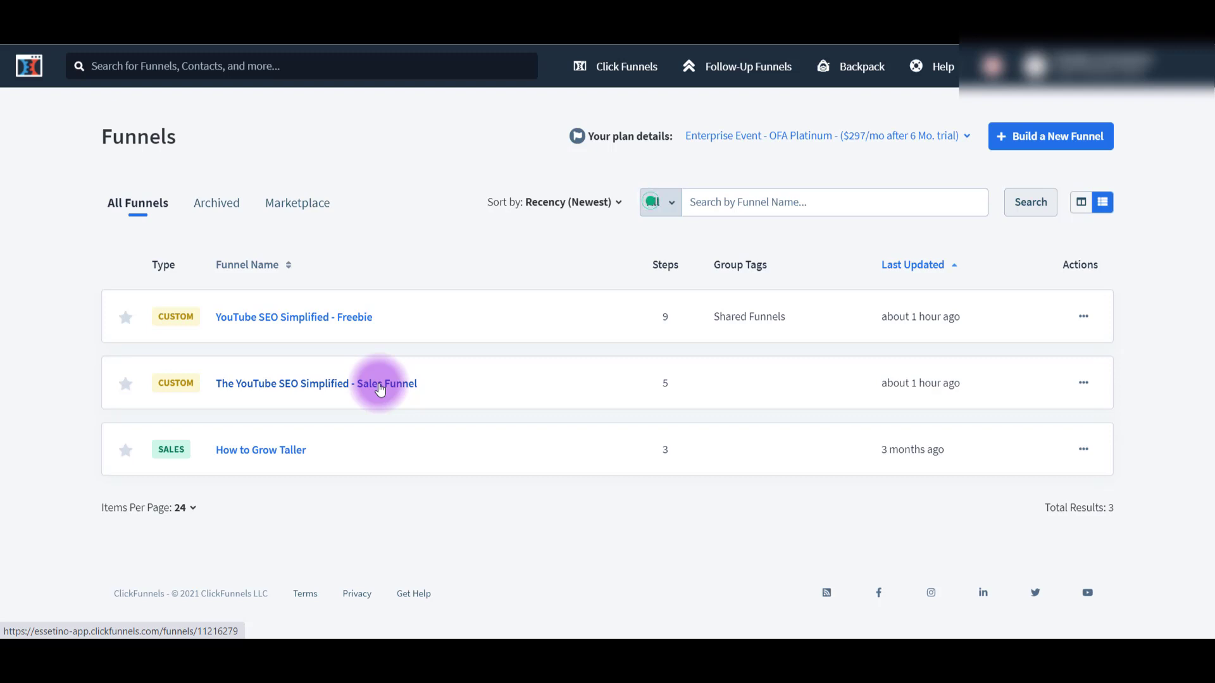
Open the Affiliate Area page of The YouTube SEO Simplified - Sales Funnel in the page editor
left_click(380, 389)
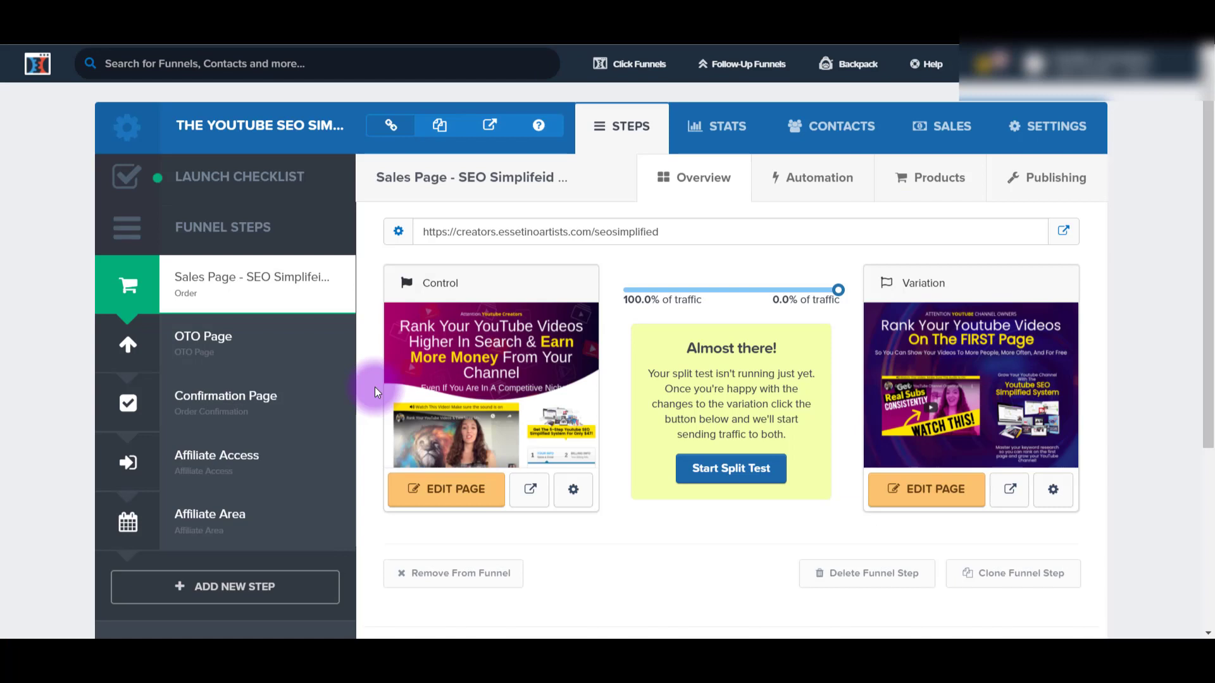
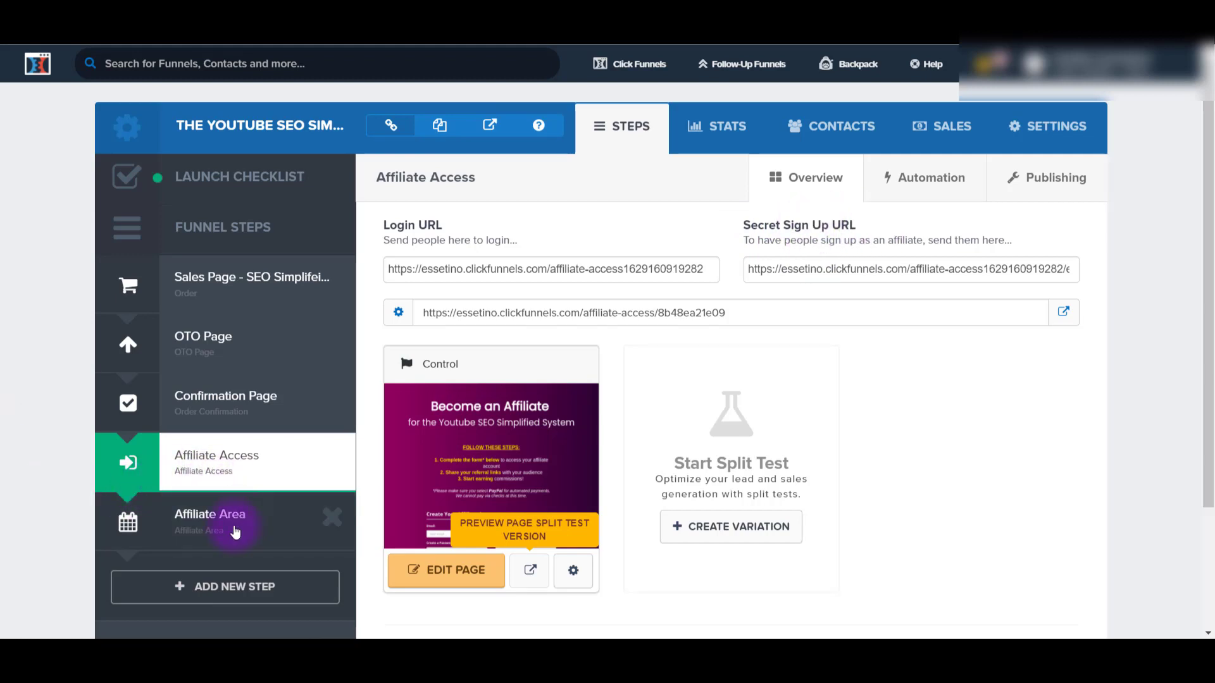
left_click(173, 526)
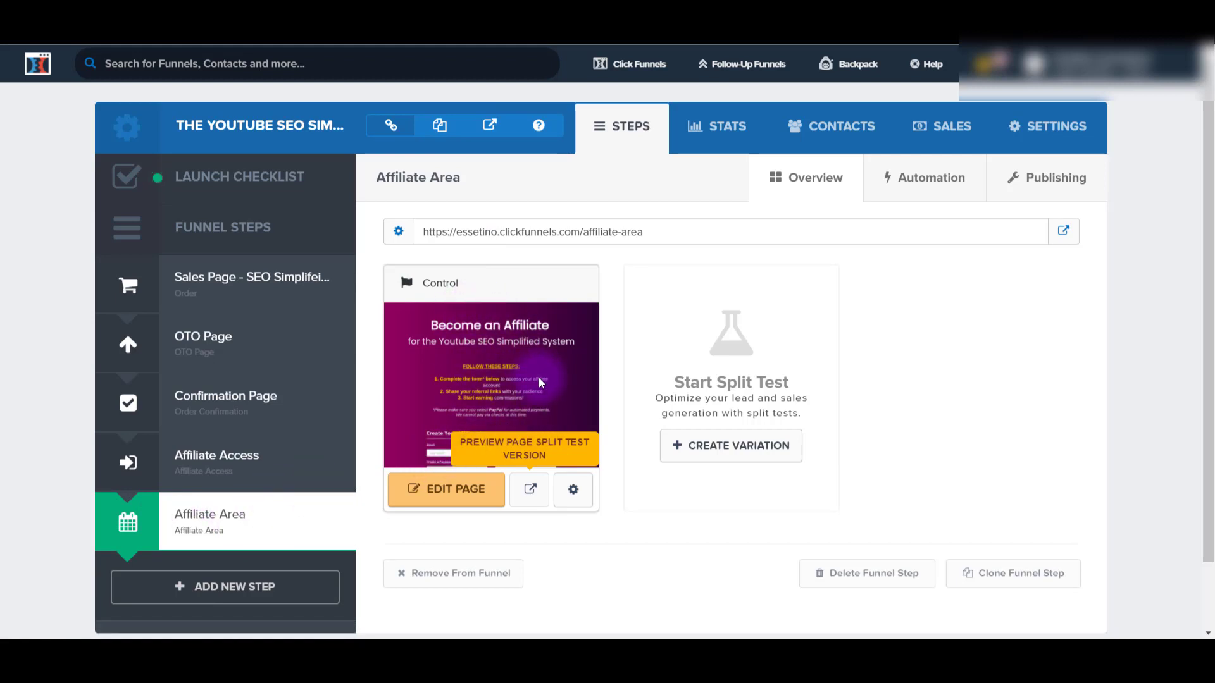
left_click(435, 503)
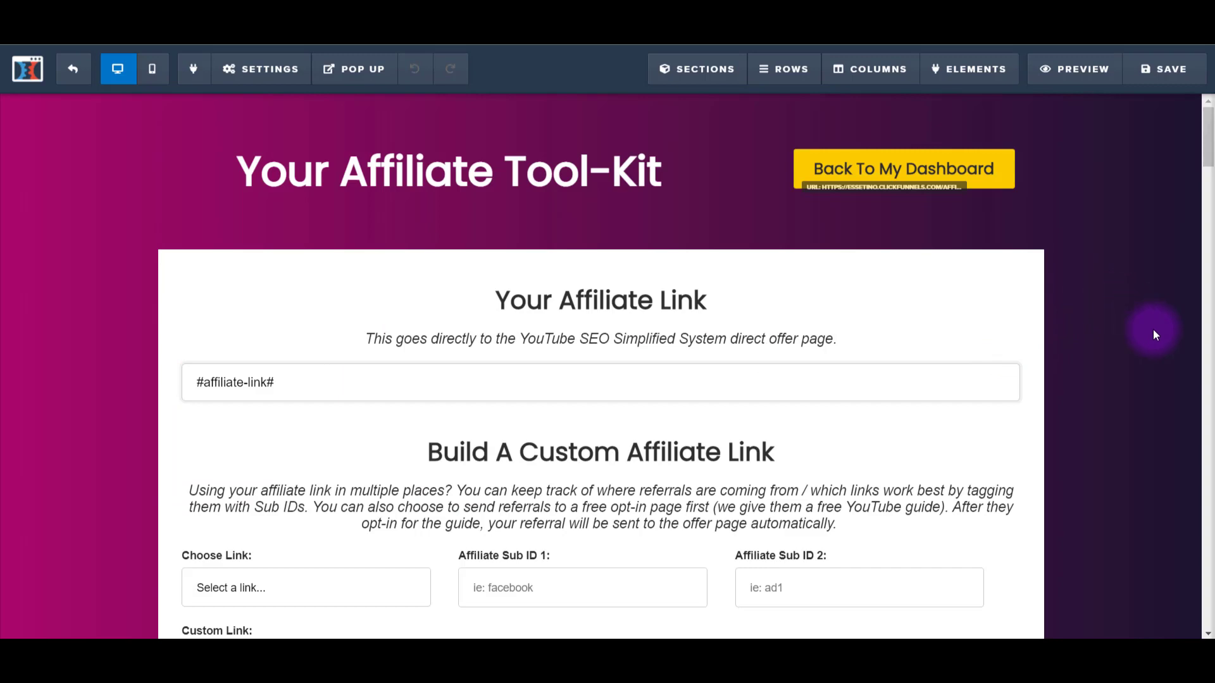
Examine the Affiliate Tool-Kit page's affiliate link sections, promo images and email swipes without editing them
scroll(1152, 329, "down", 5)
scroll(1153, 329, "up", 5)
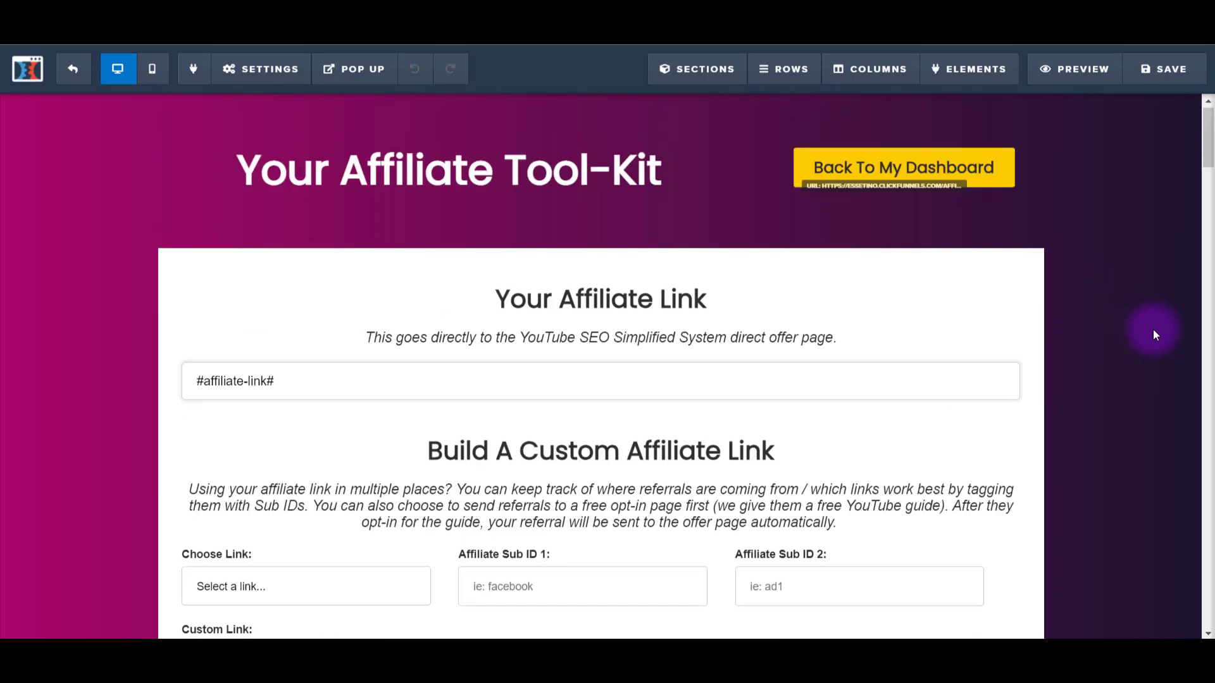
scroll(1154, 333, "down", 10)
scroll(1153, 328, "down", 8)
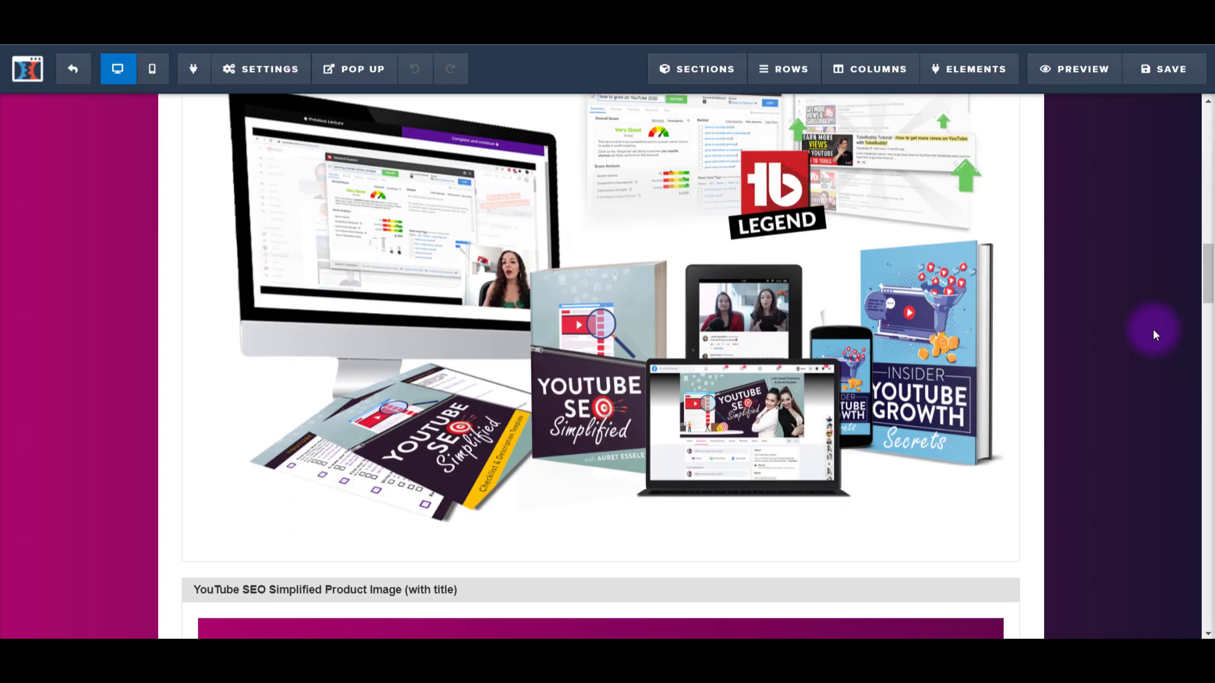
scroll(1112, 411, "down", 6)
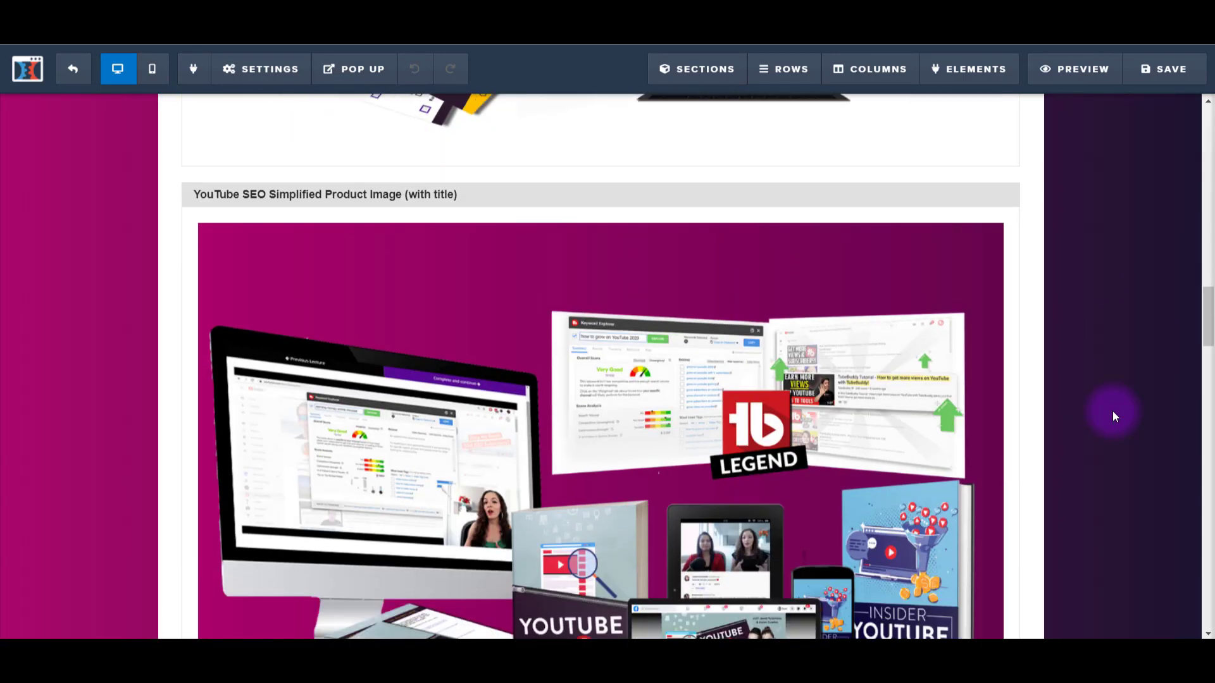
scroll(1124, 410, "down", 10)
scroll(1126, 411, "down", 1)
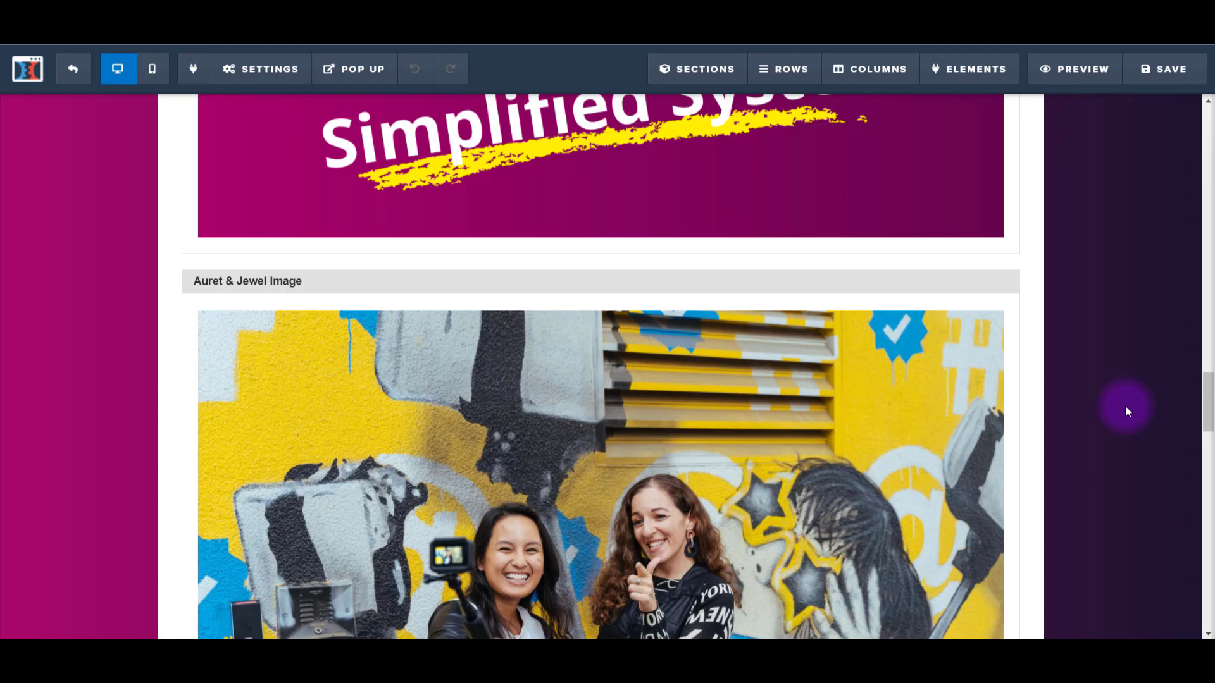
scroll(1125, 411, "down", 6)
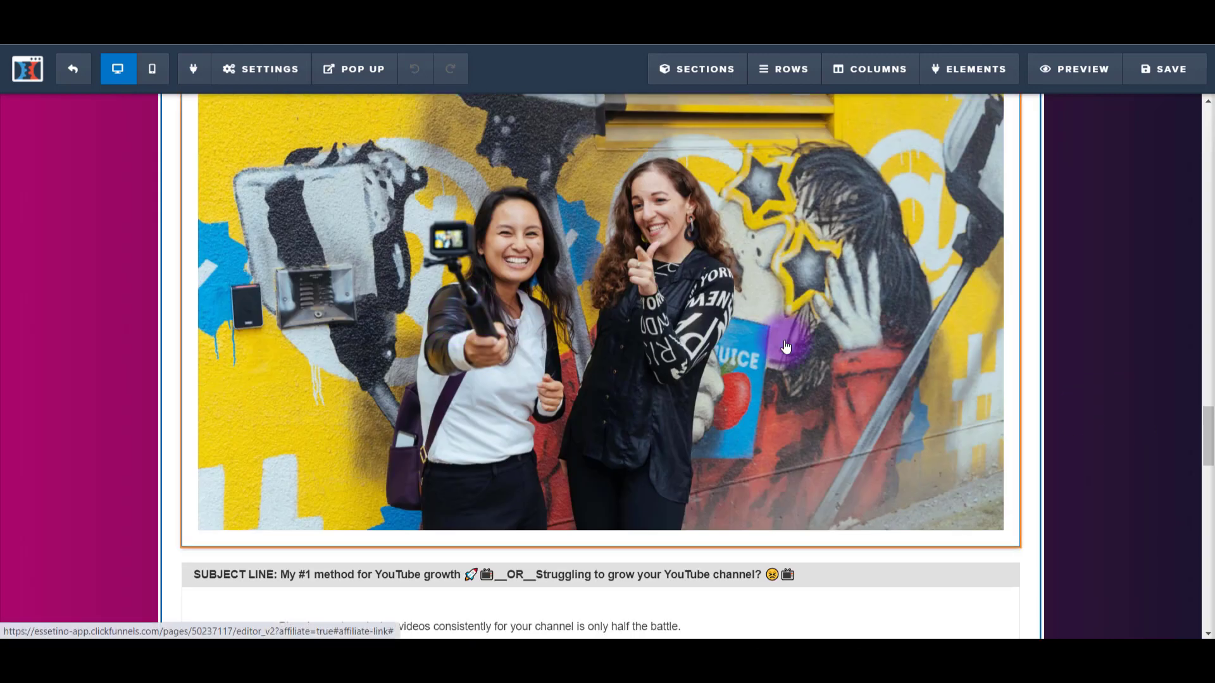
scroll(1065, 411, "down", 10)
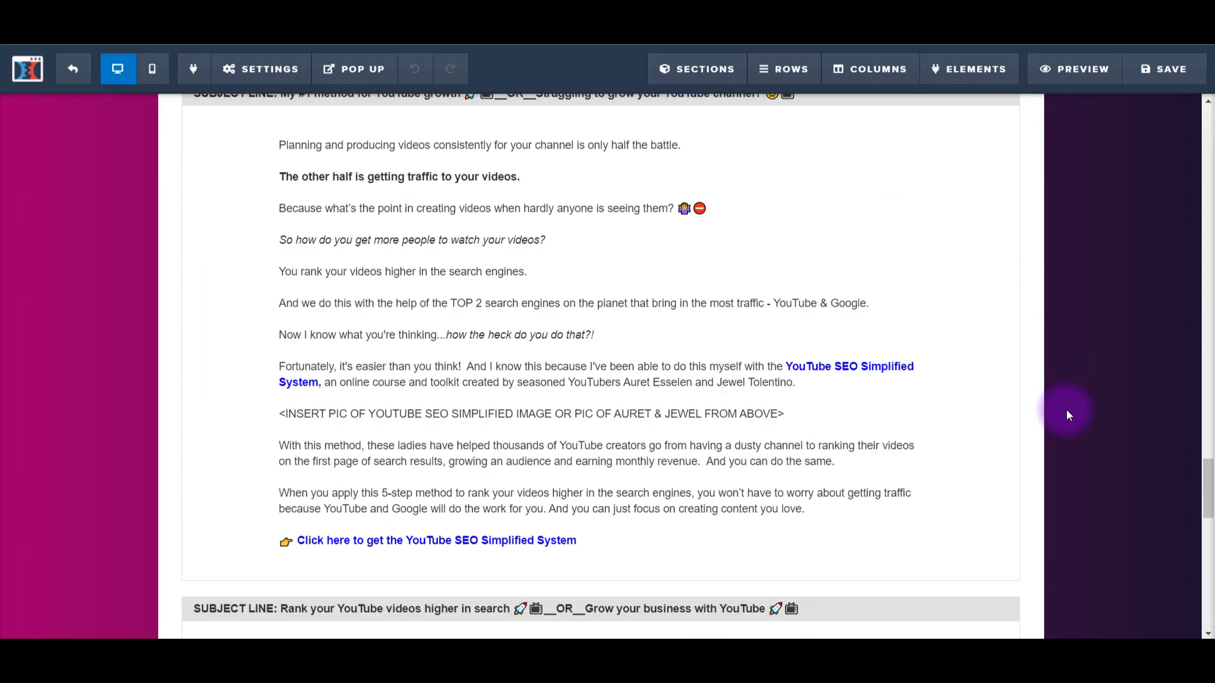
scroll(1012, 362, "down", 5)
scroll(1063, 378, "up", 20)
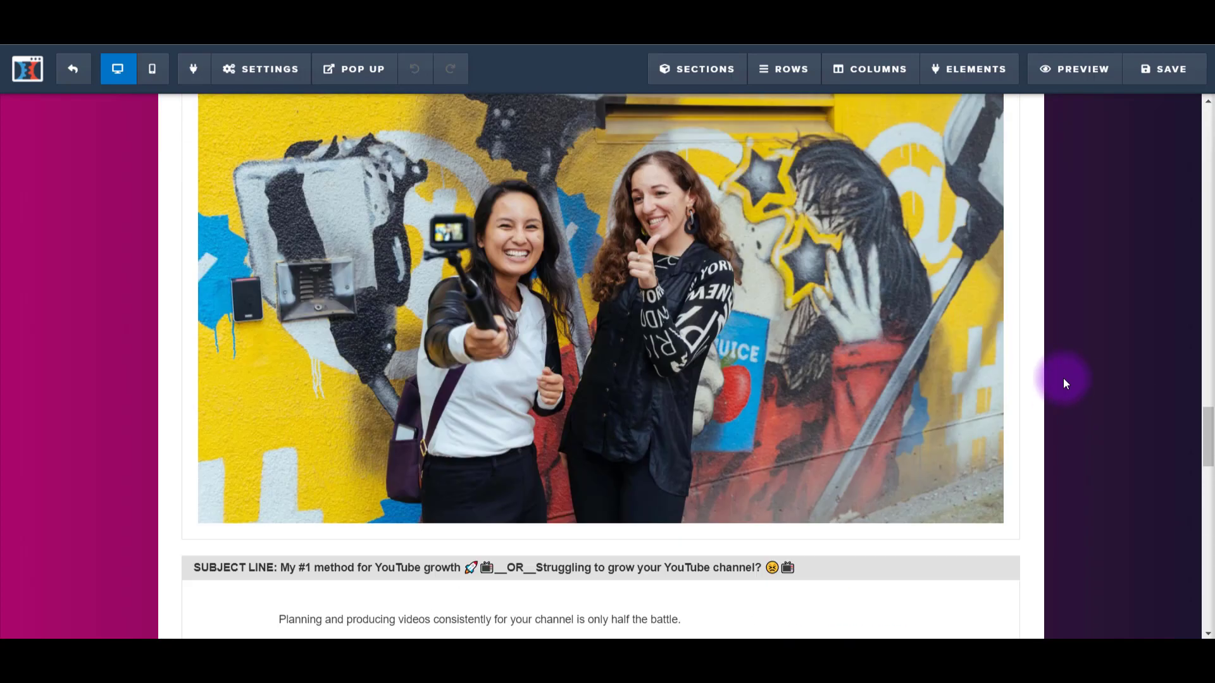
scroll(1063, 377, "up", 15)
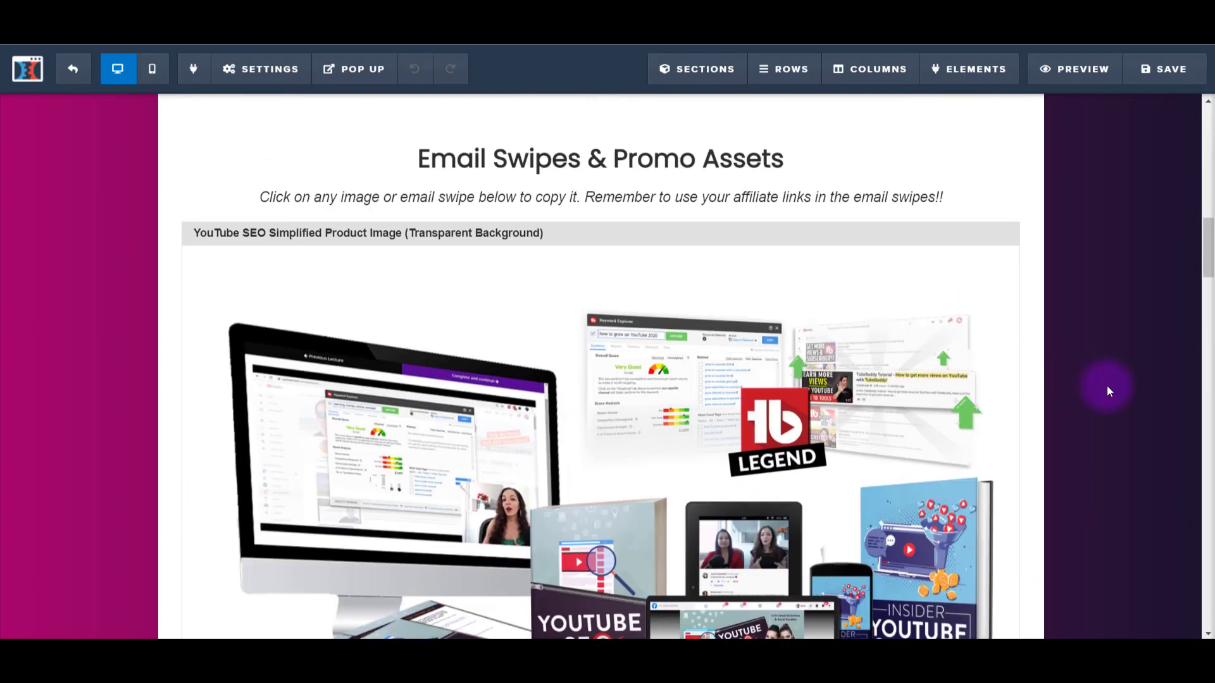
scroll(1115, 381, "up", 10)
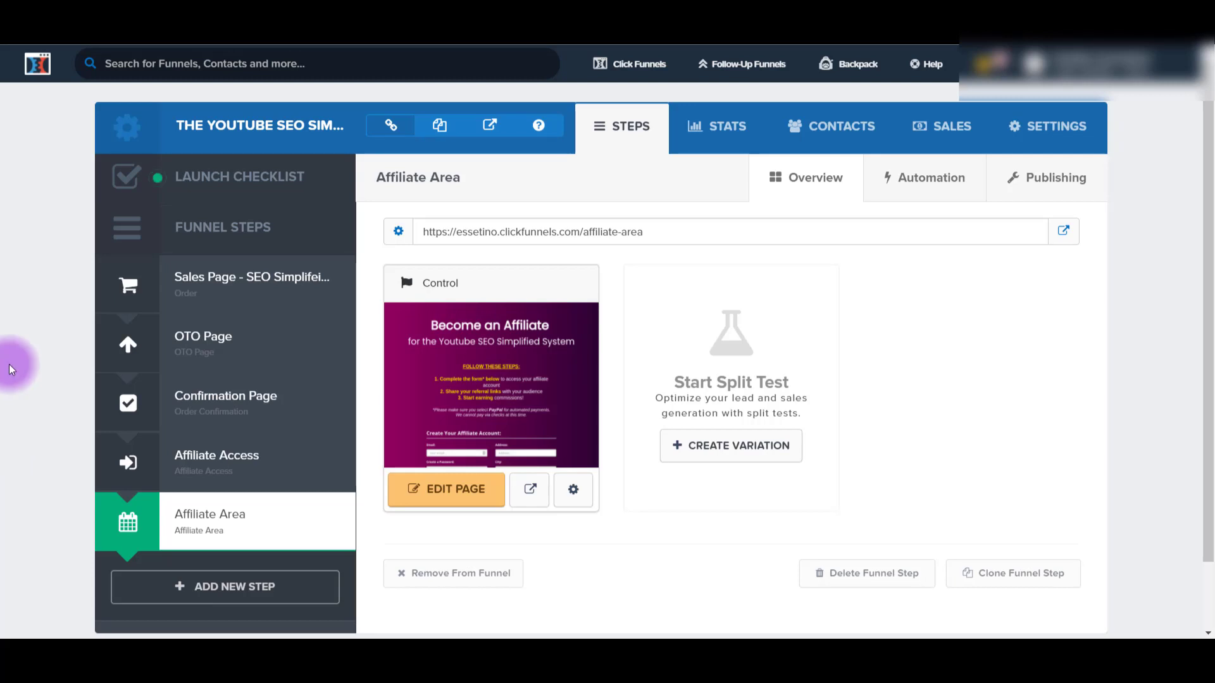
In the How to Grow Taller funnel, create a new funnel step named Affiliate Access
left_click(629, 64)
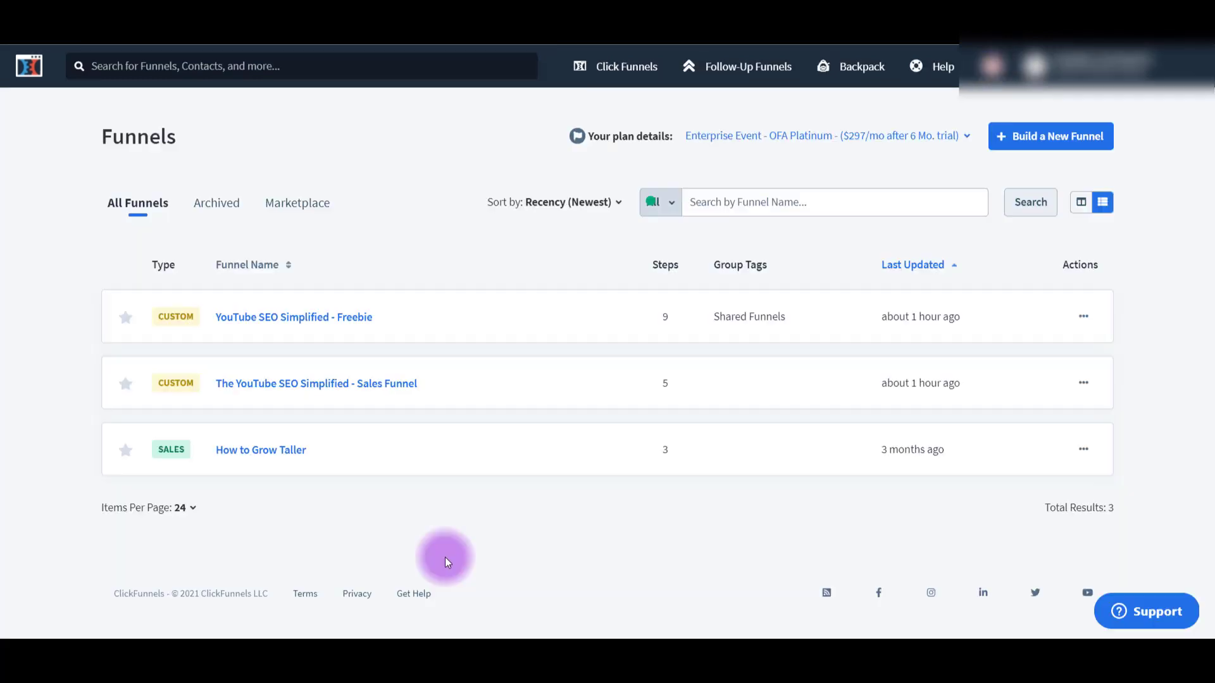
left_click(250, 457)
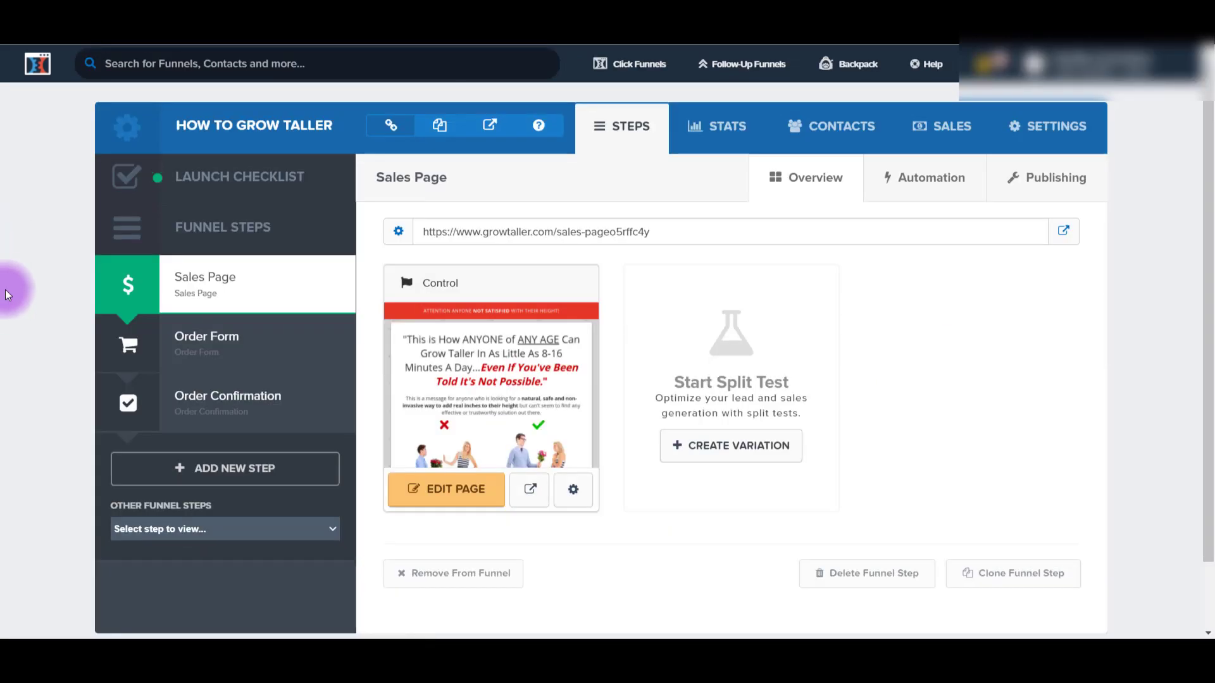
left_click(239, 486)
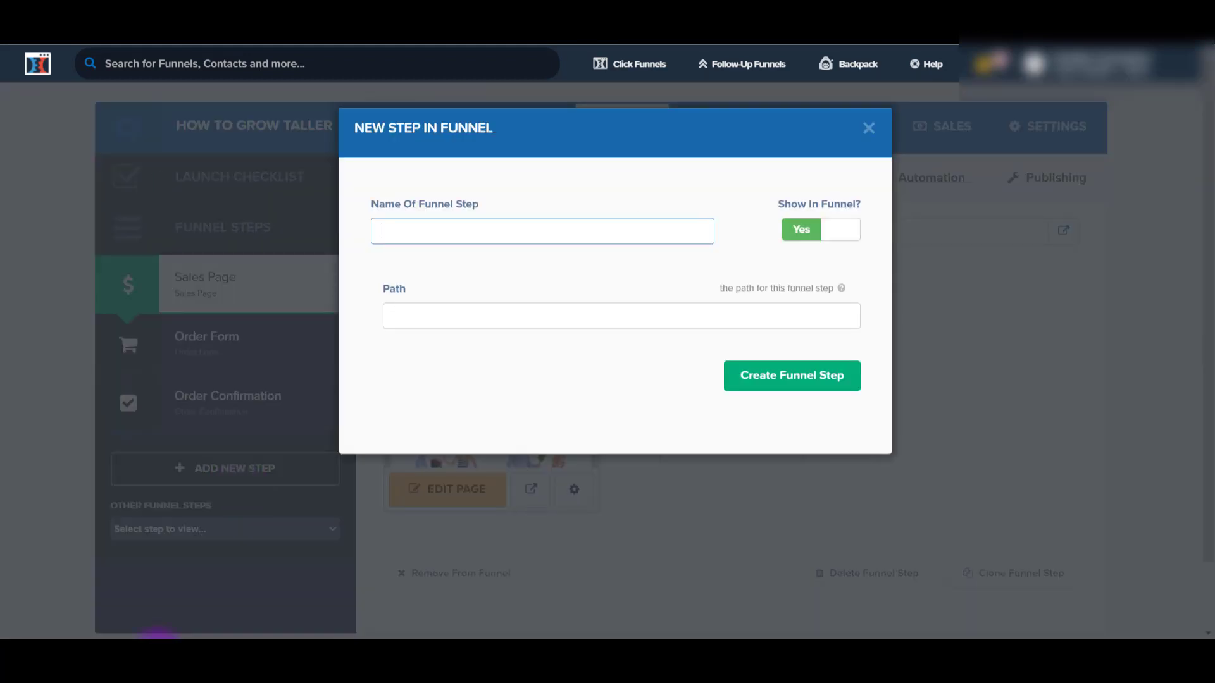
type("Affiliate Access")
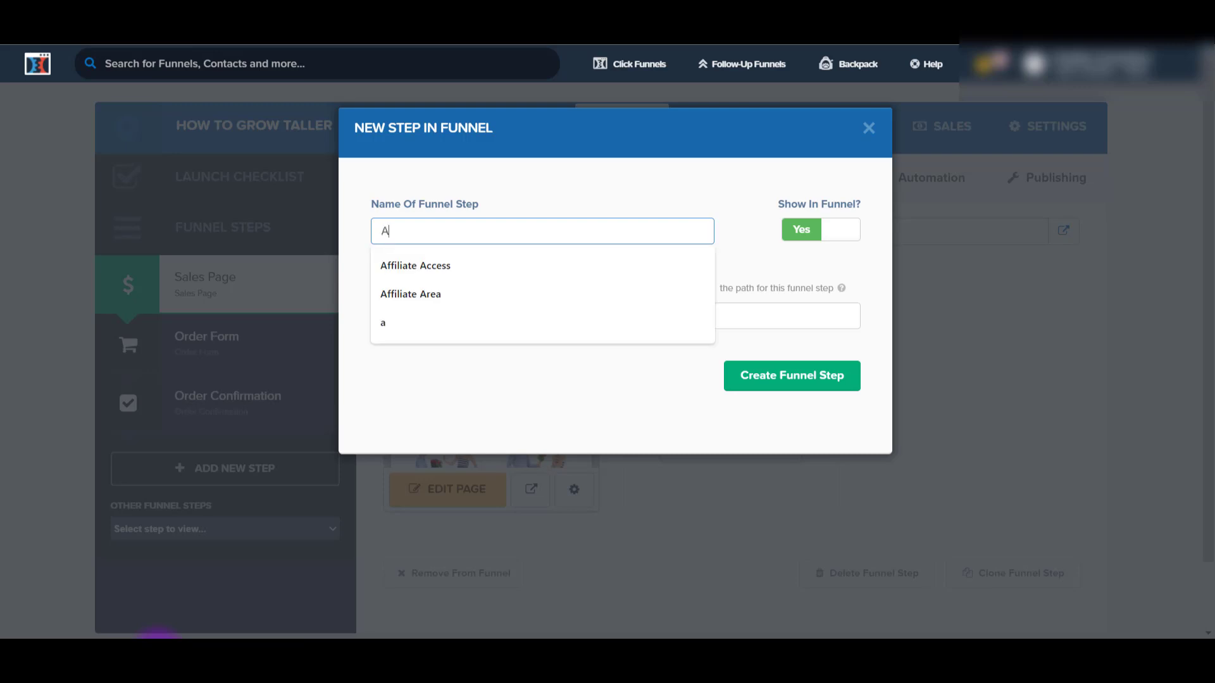
left_click(432, 268)
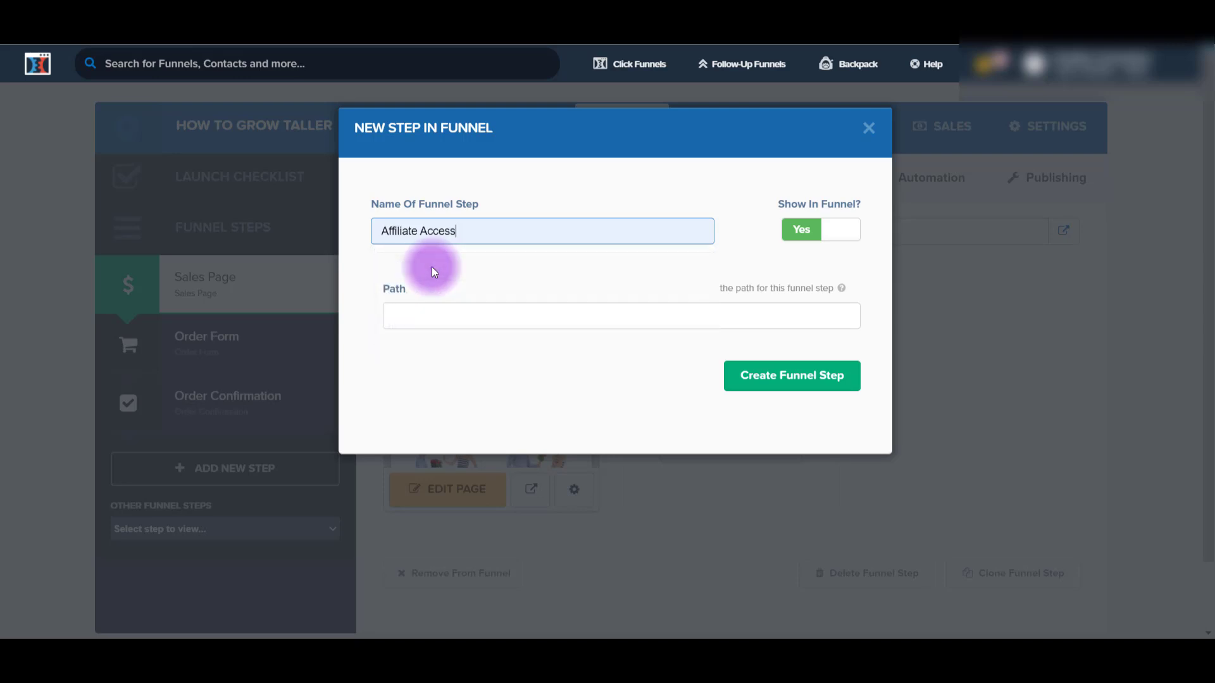
left_click(769, 380)
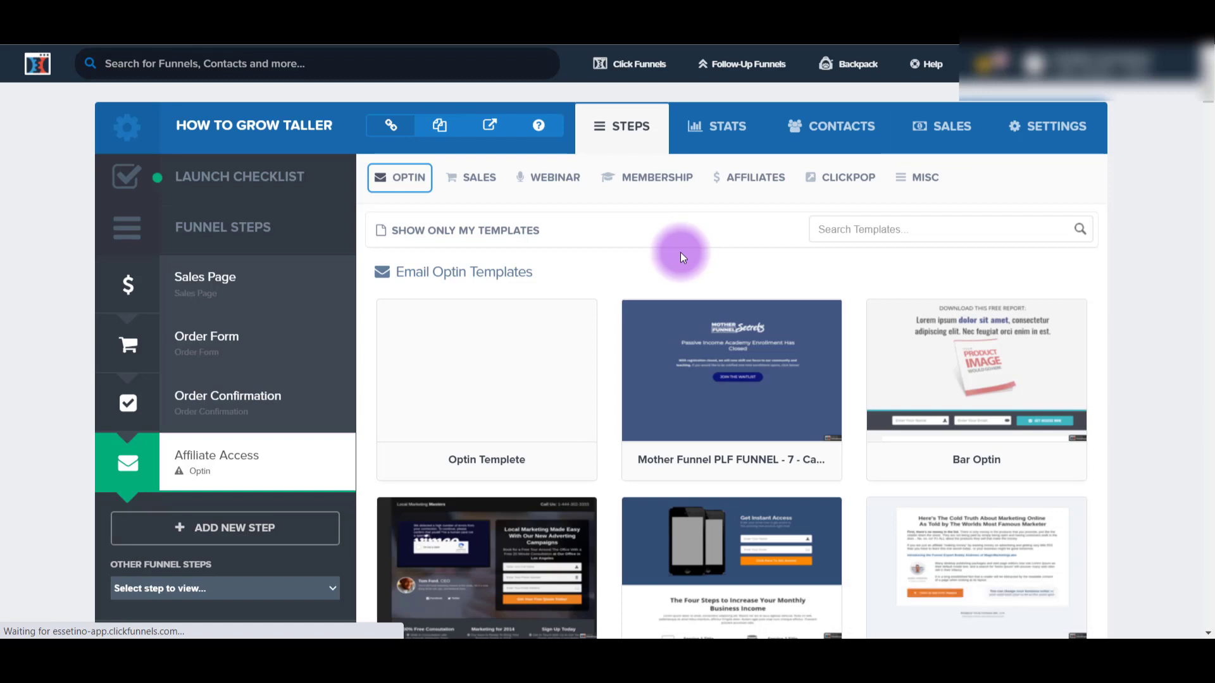
Browse the Affiliate Access templates and apply the Simple Small Access template to the Affiliate Access step
left_click(754, 177)
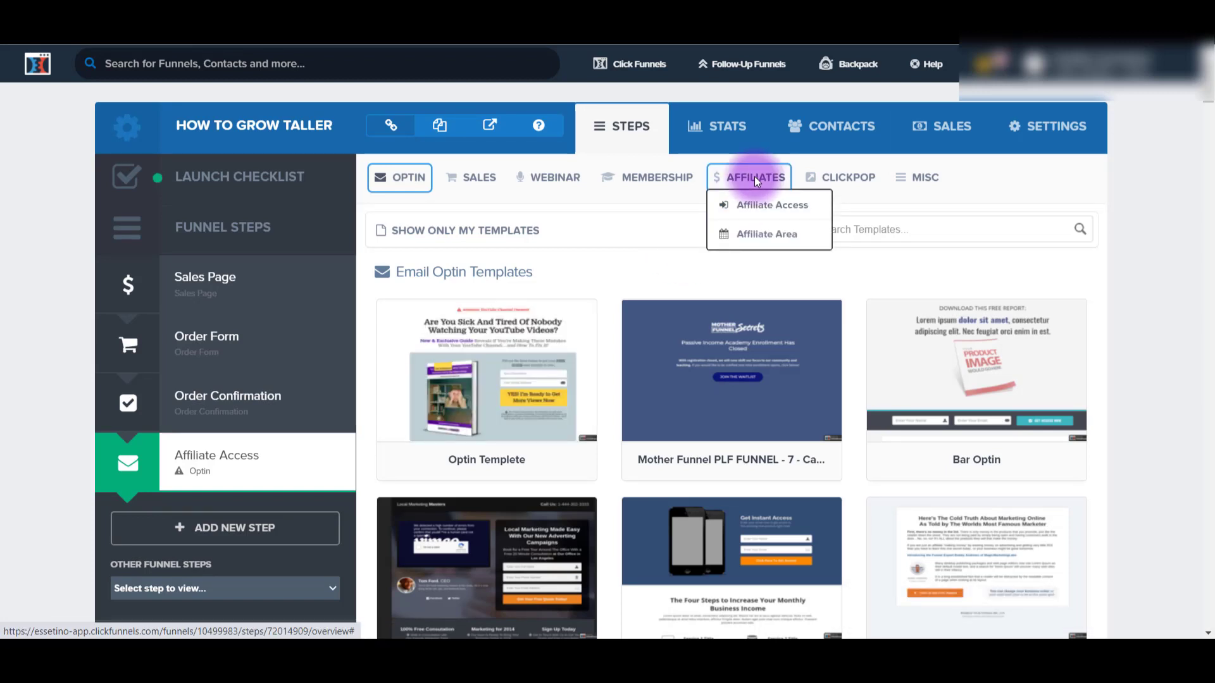
left_click(745, 206)
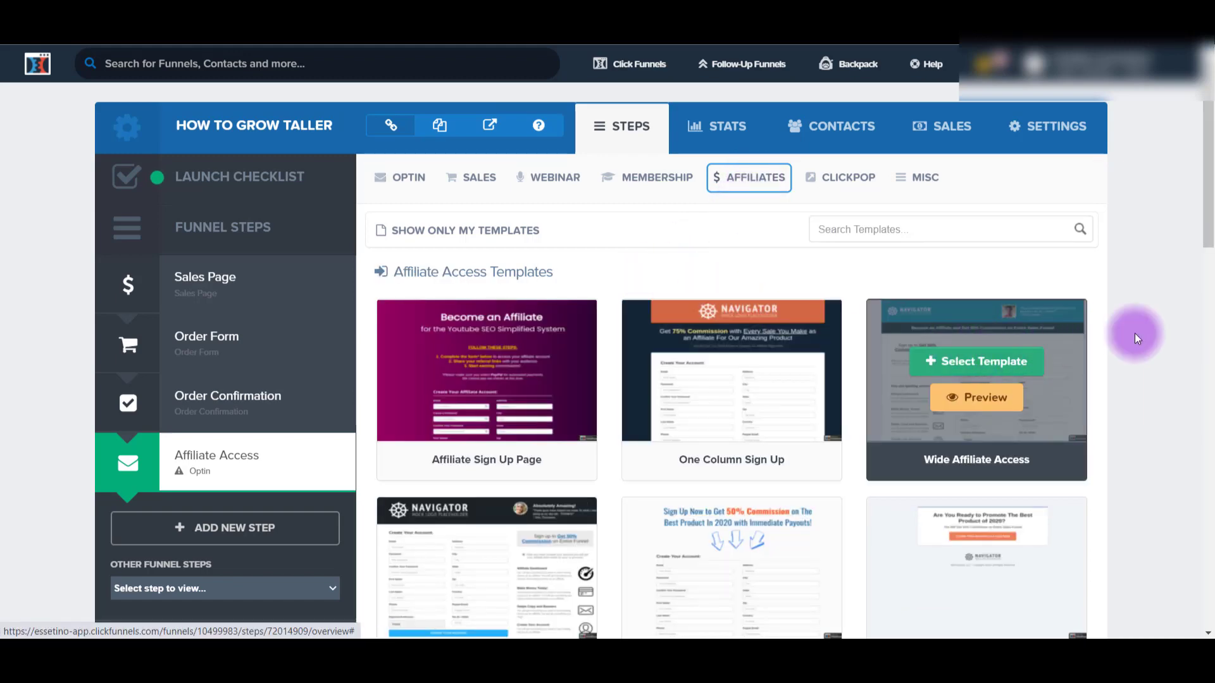
scroll(1212, 320, "down", 5)
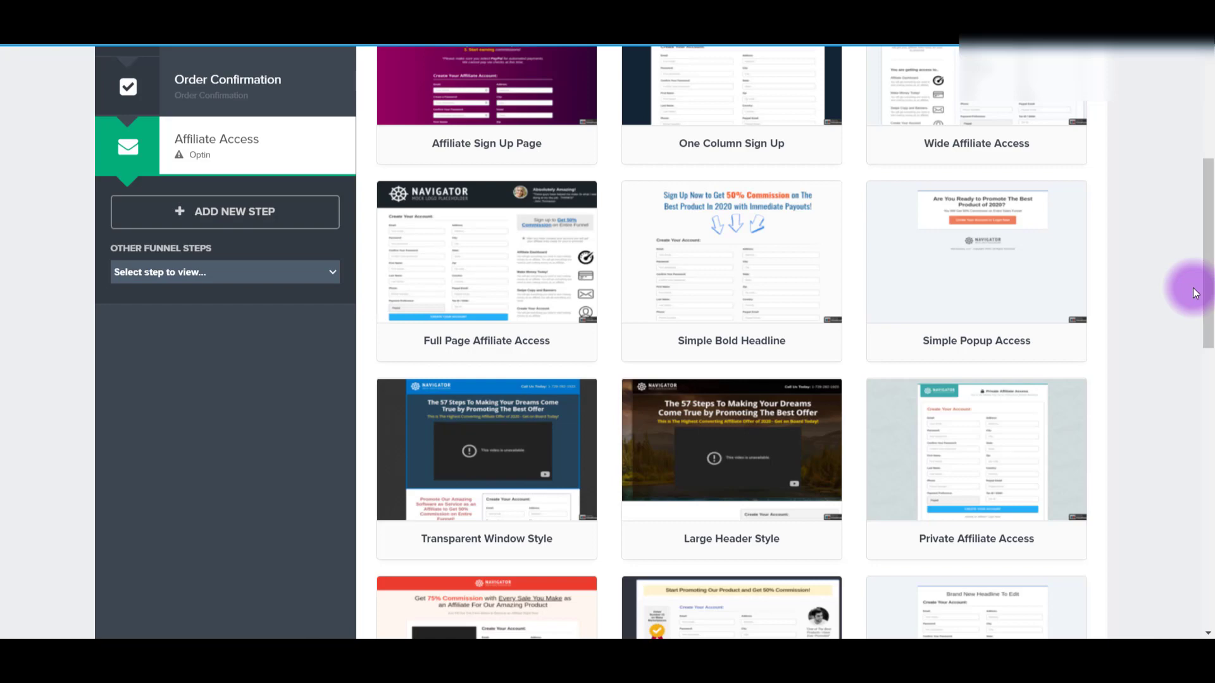
scroll(1193, 287, "down", 9)
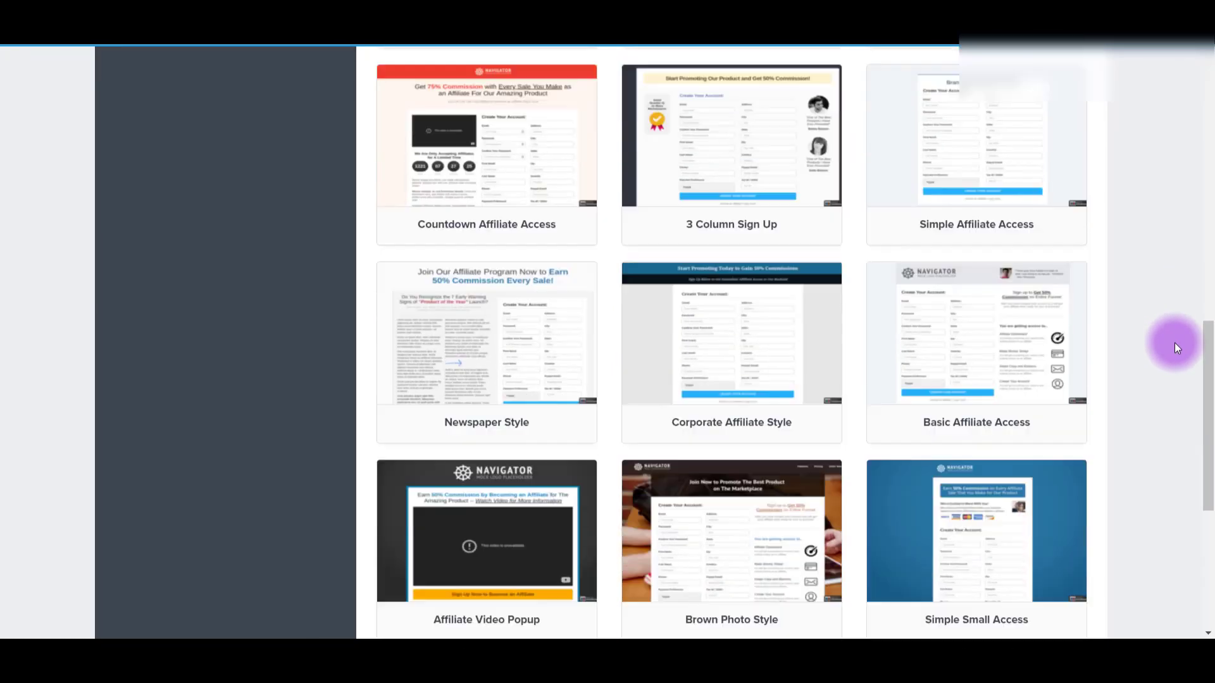
scroll(1175, 343, "down", 3)
scroll(1174, 343, "up", 6)
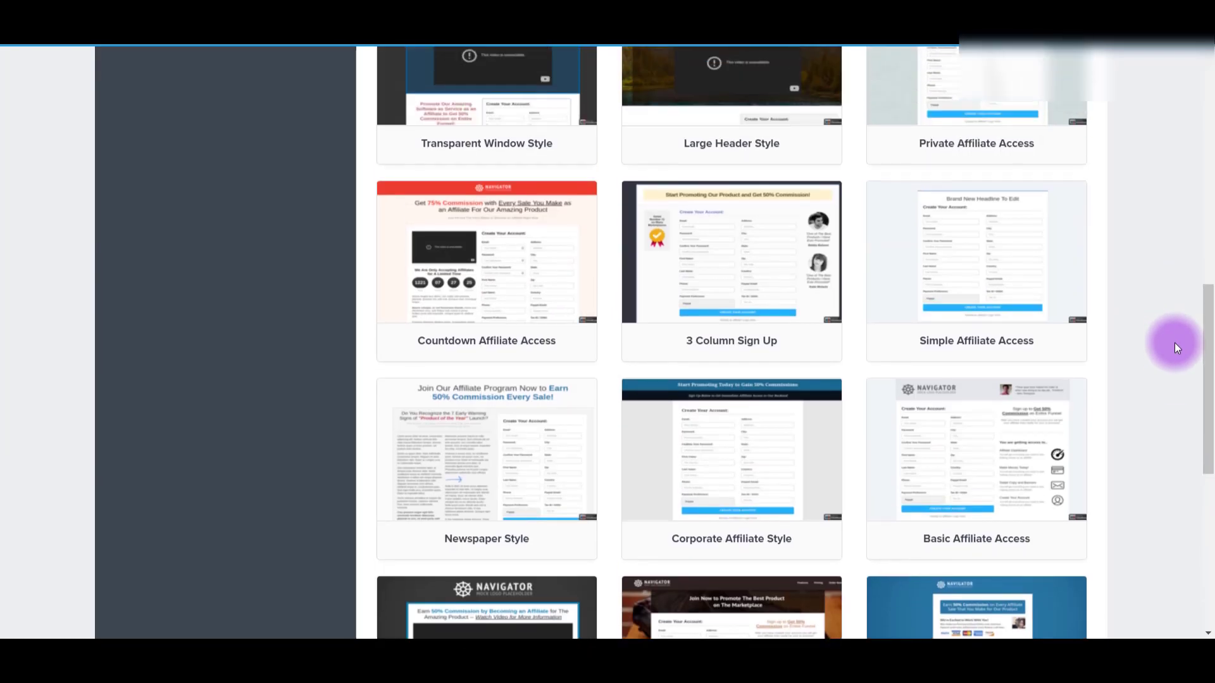
scroll(1174, 343, "down", 5)
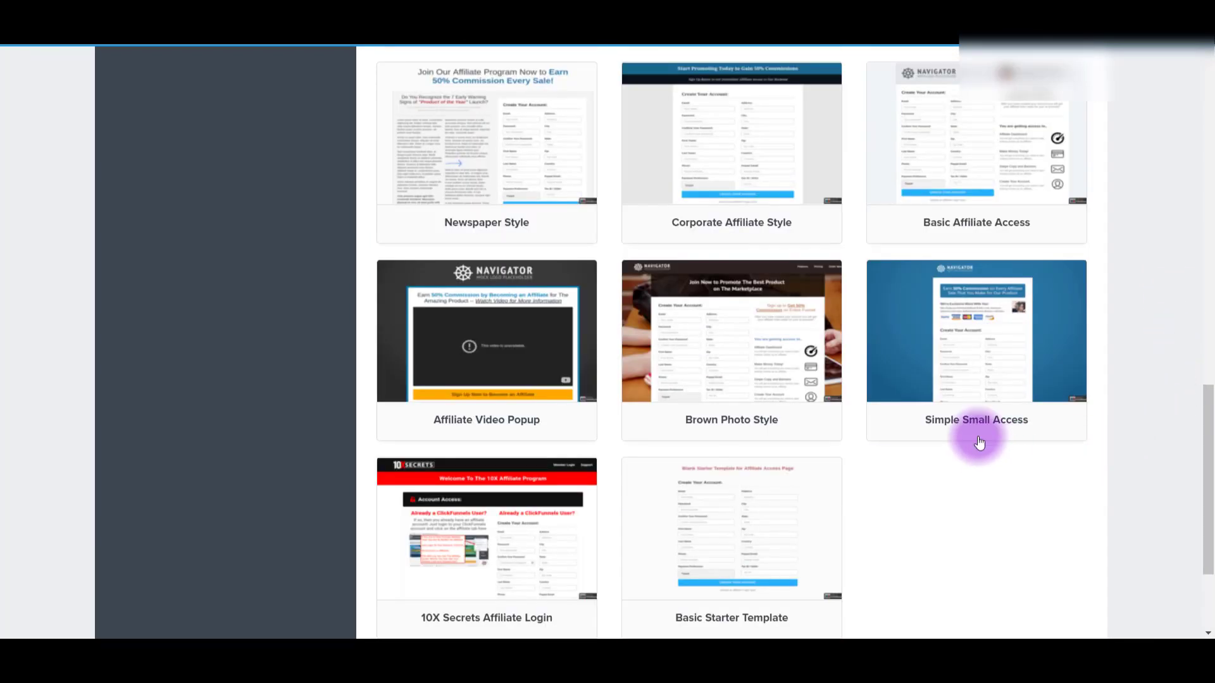
scroll(1150, 377, "up", 5)
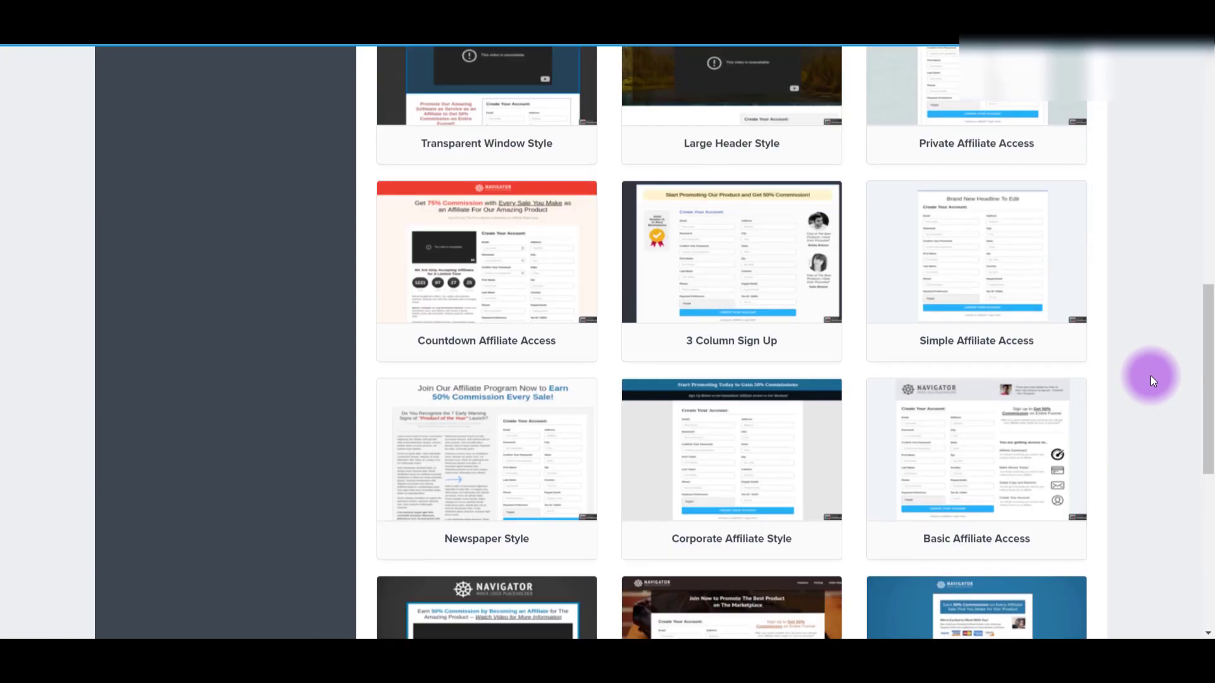
scroll(1133, 320, "up", 6)
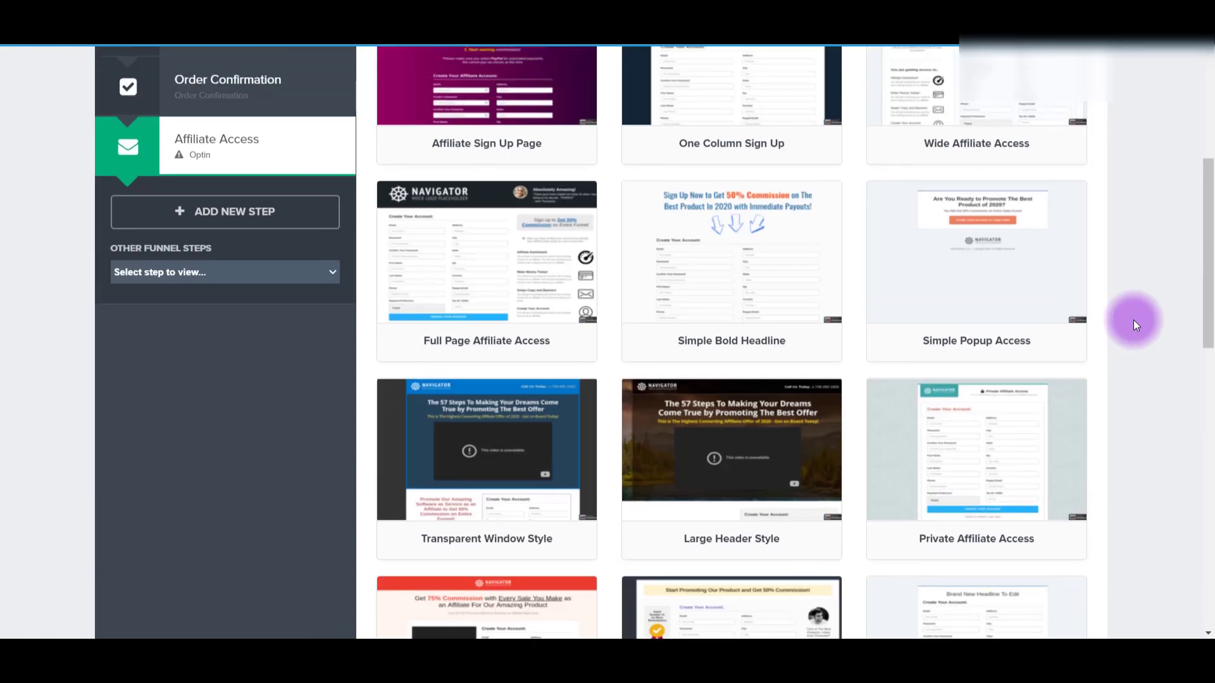
scroll(1133, 320, "up", 4)
scroll(1130, 324, "down", 15)
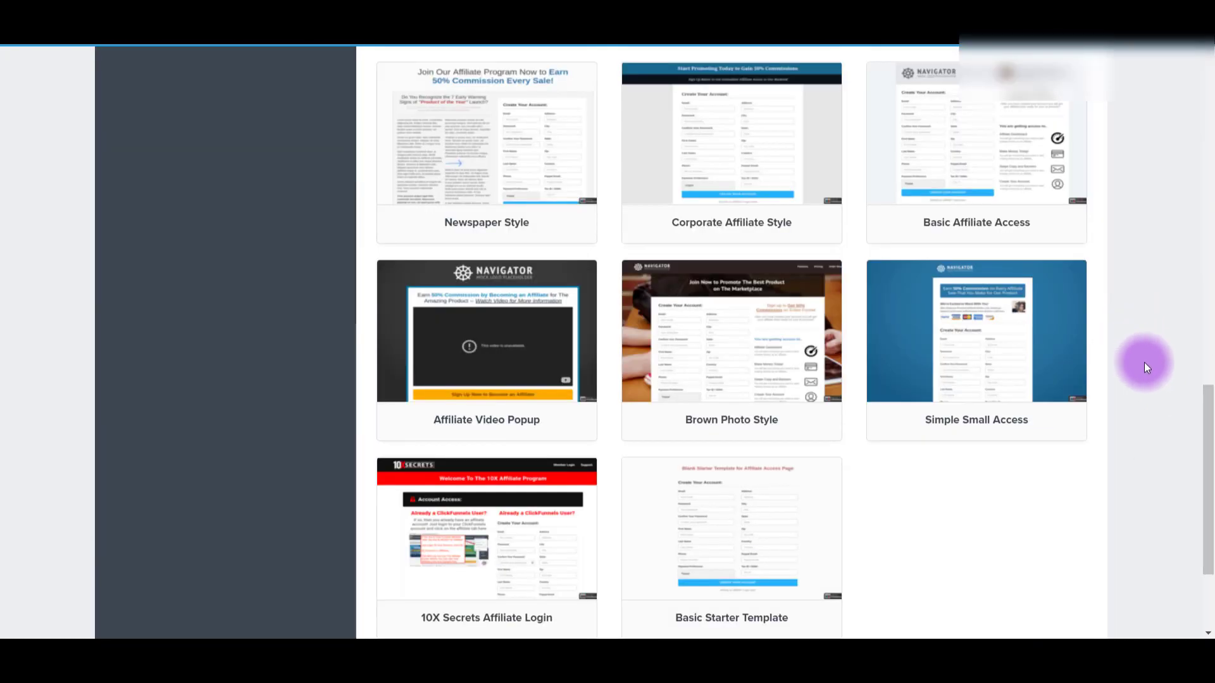
mouse_move(925, 428)
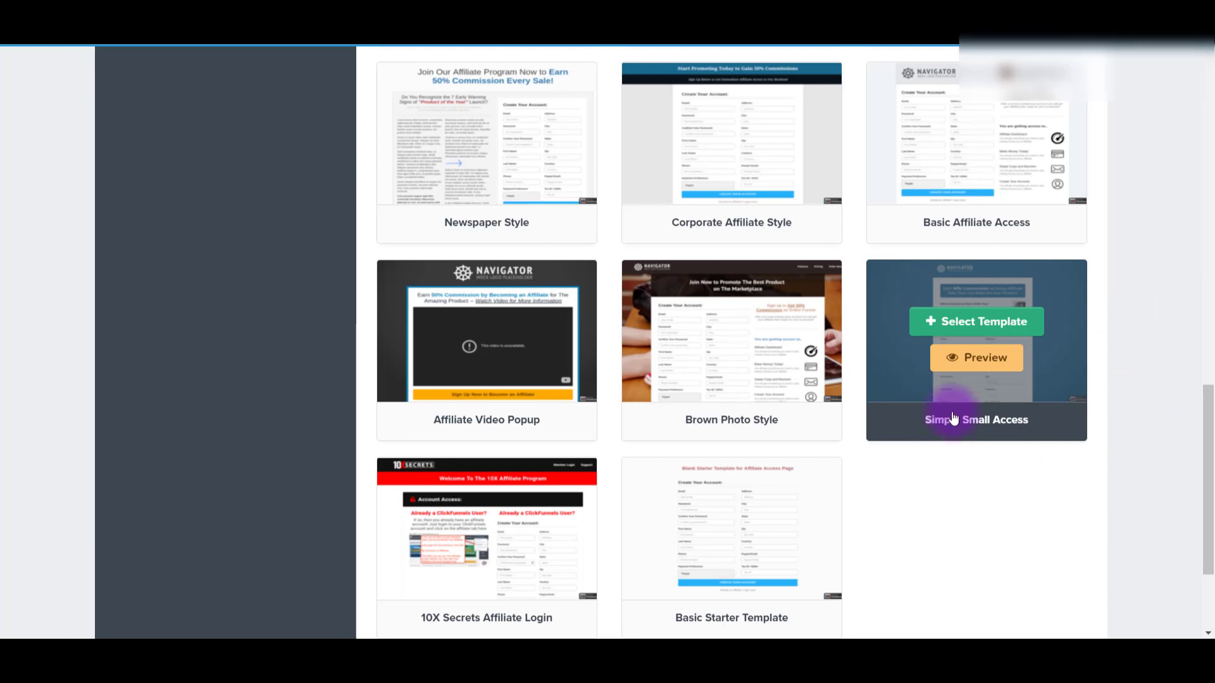
left_click(961, 329)
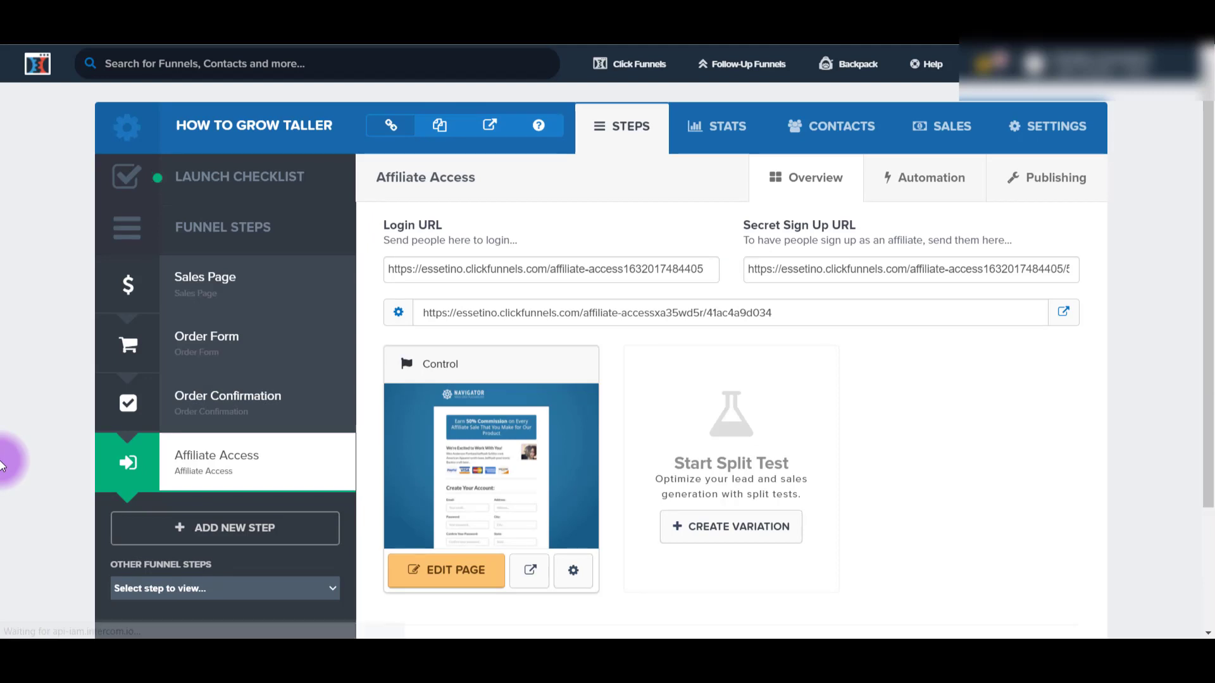
Add another step named Affiliate Area to the How to Grow Taller funnel
left_click(190, 531)
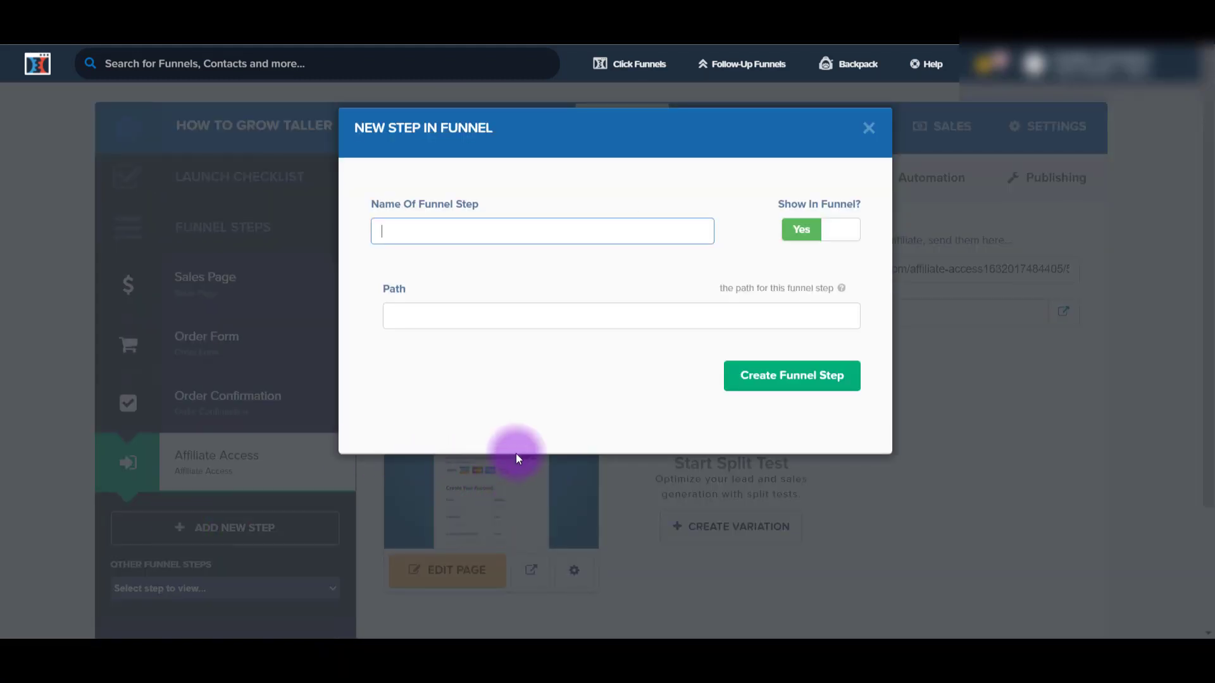
type("A")
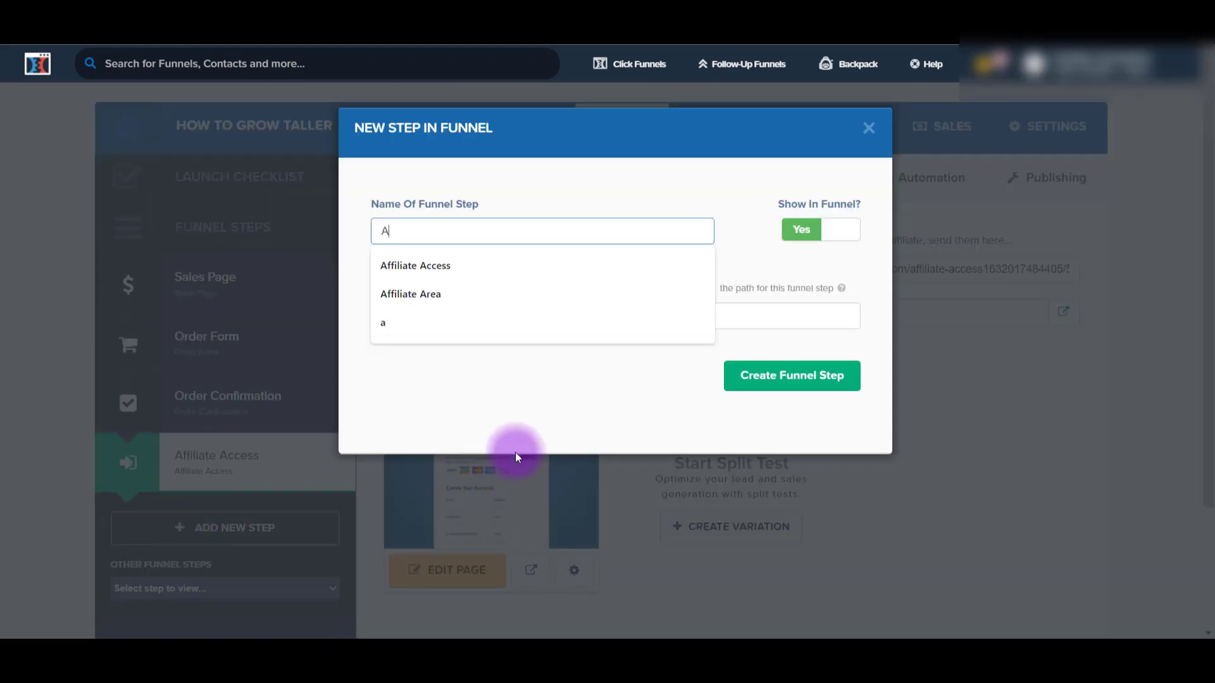
left_click(556, 295)
left_click(788, 375)
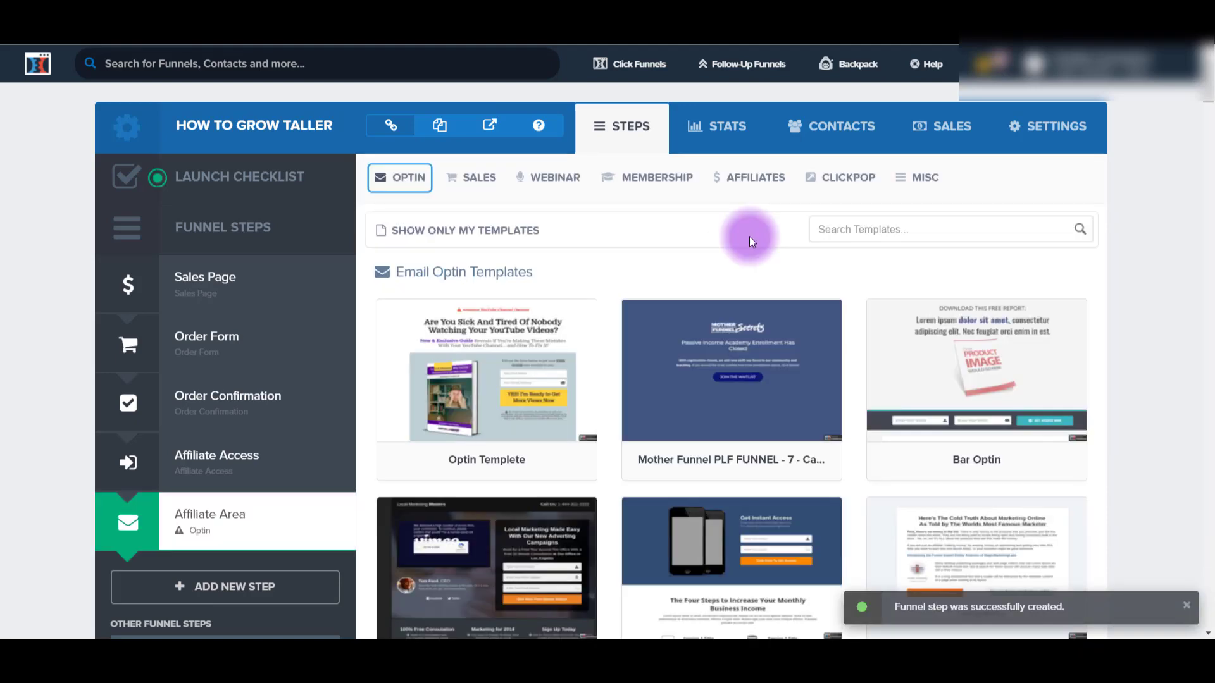
Browse the Affiliates templates and apply the Affiliate Area template to the Affiliate Area step
mouse_move(768, 179)
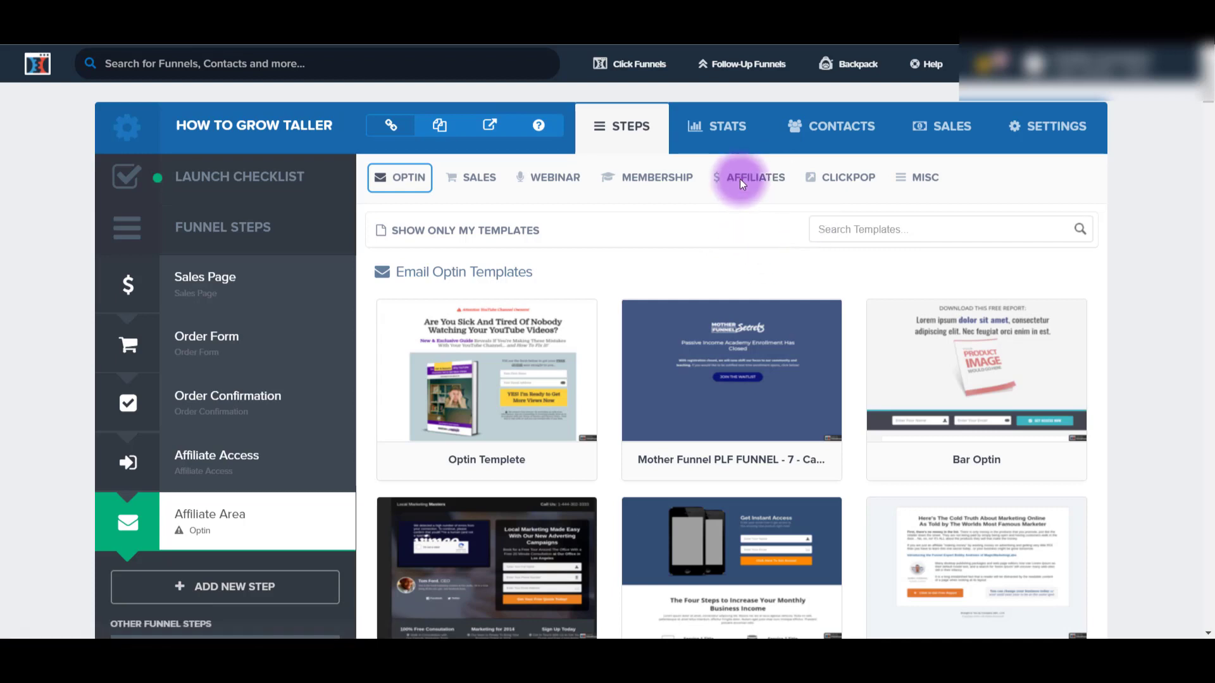
left_click(744, 241)
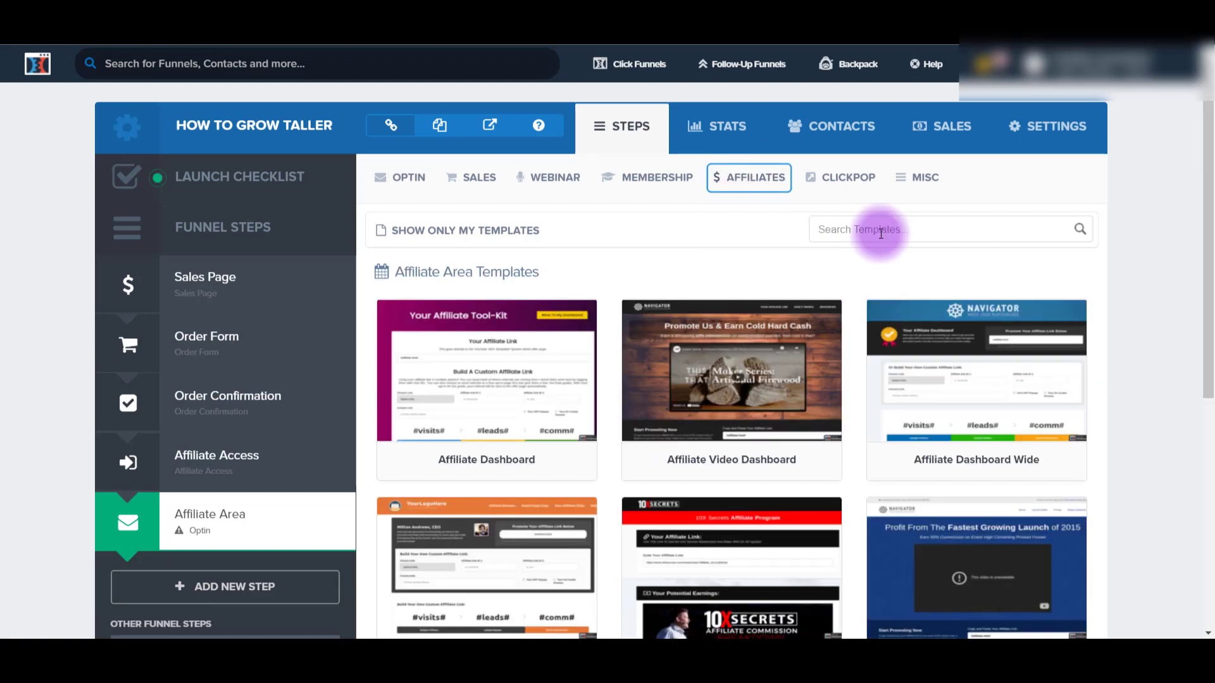
scroll(1205, 335, "down", 1)
scroll(1209, 336, "down", 5)
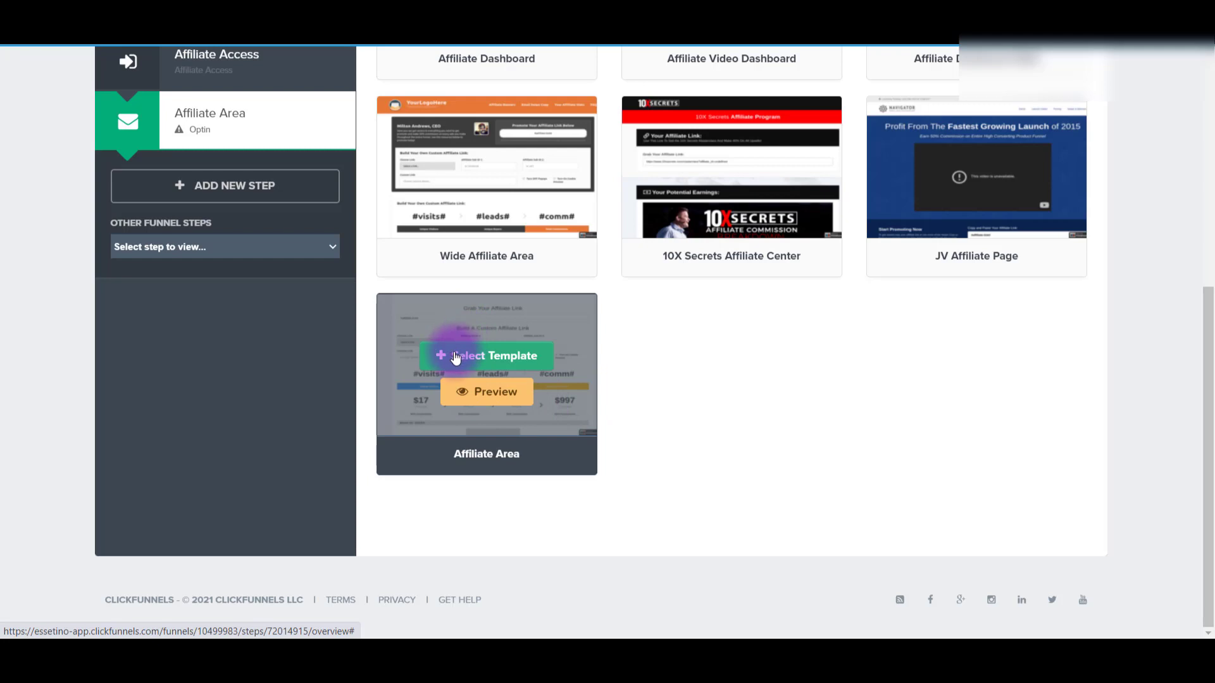
left_click(455, 356)
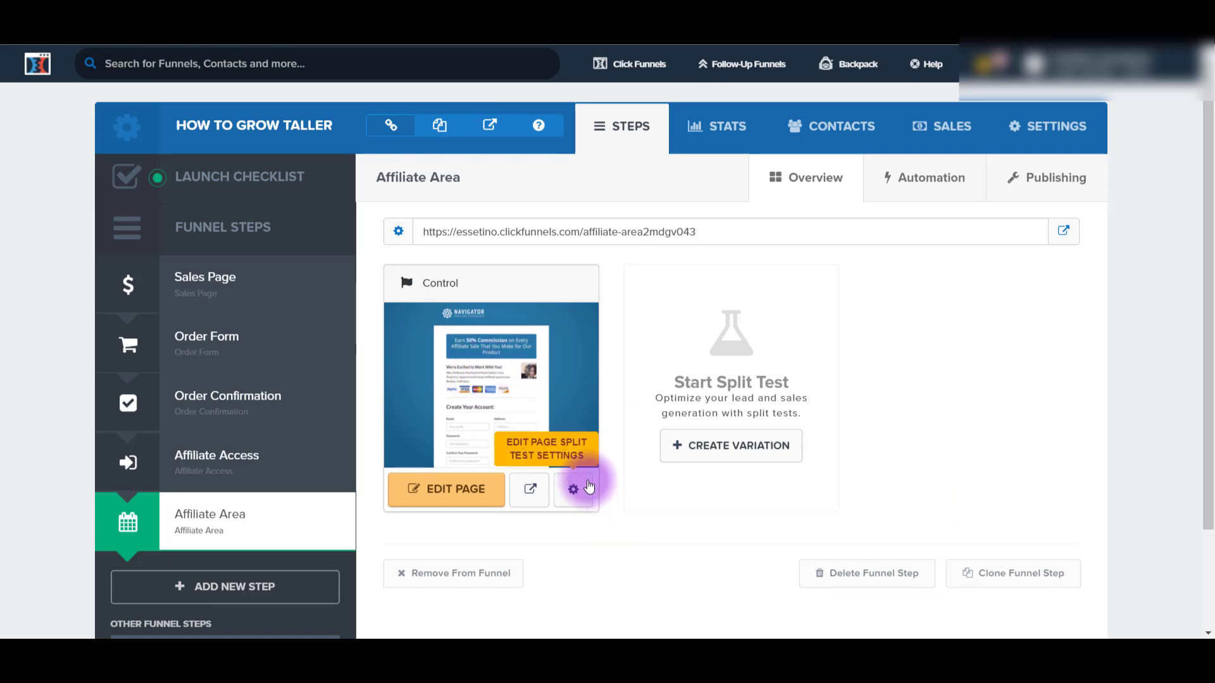
In the How to Grow Taller funnel's settings, set the Backpack affiliate commission plan to Test and save the settings
left_click(1057, 130)
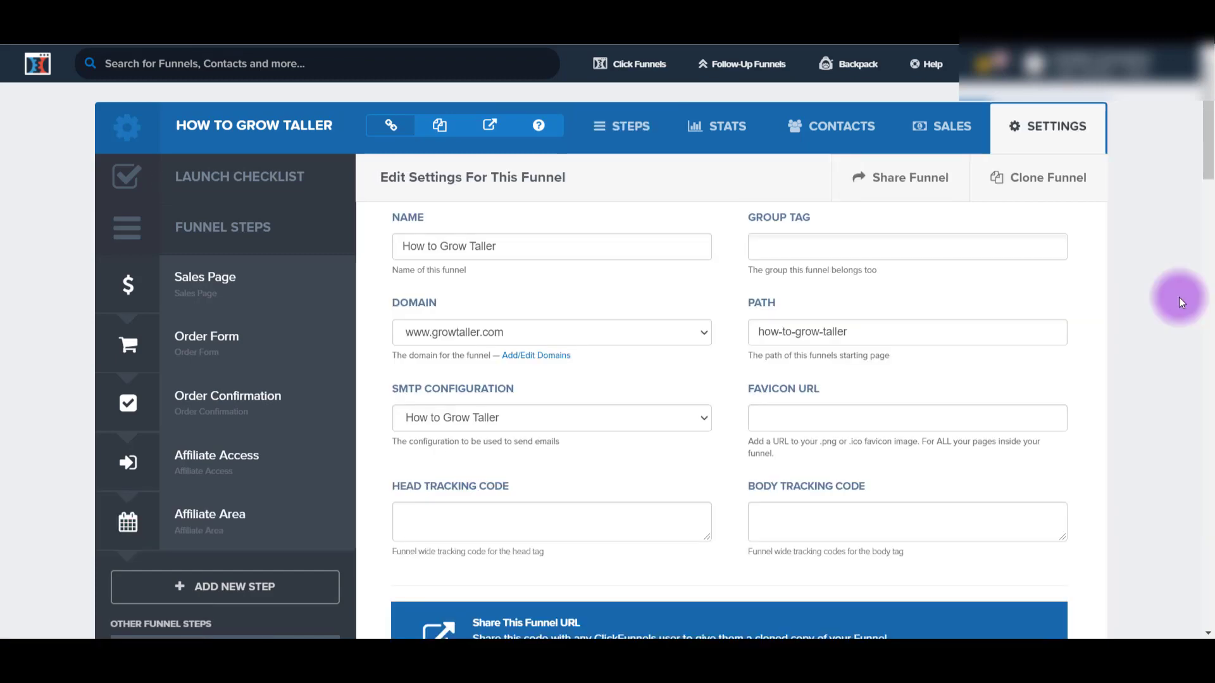
scroll(1179, 297, "down", 10)
scroll(1178, 298, "down", 5)
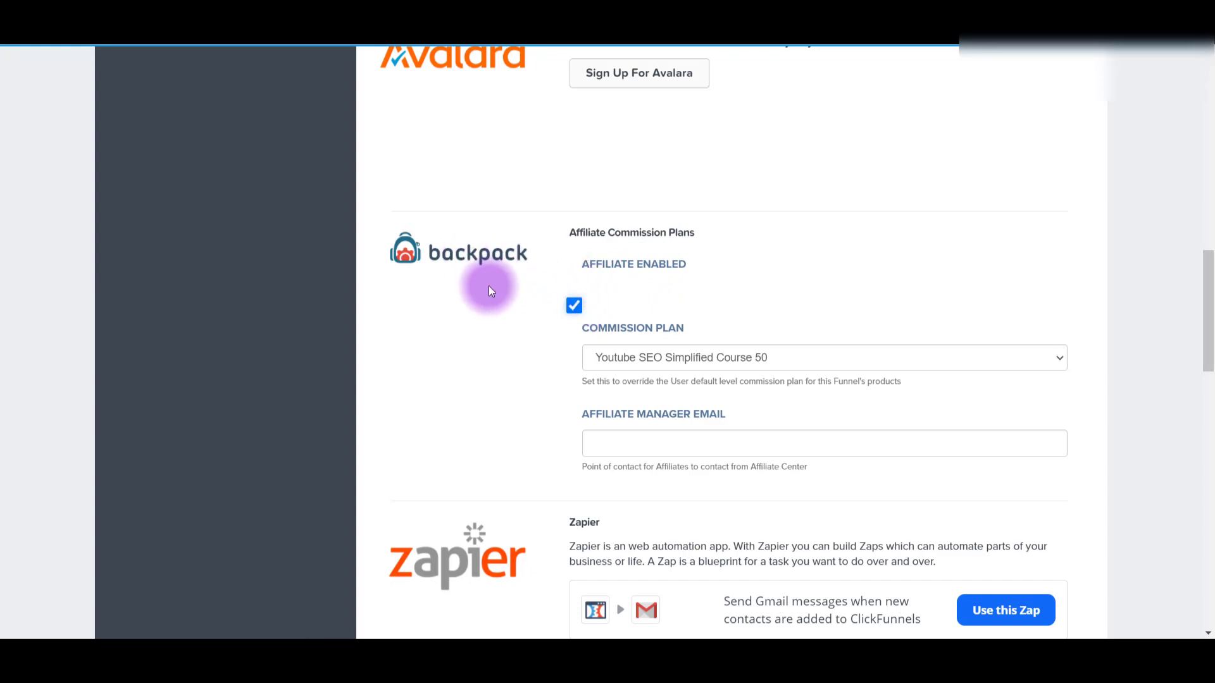
scroll(516, 294, "up", 9)
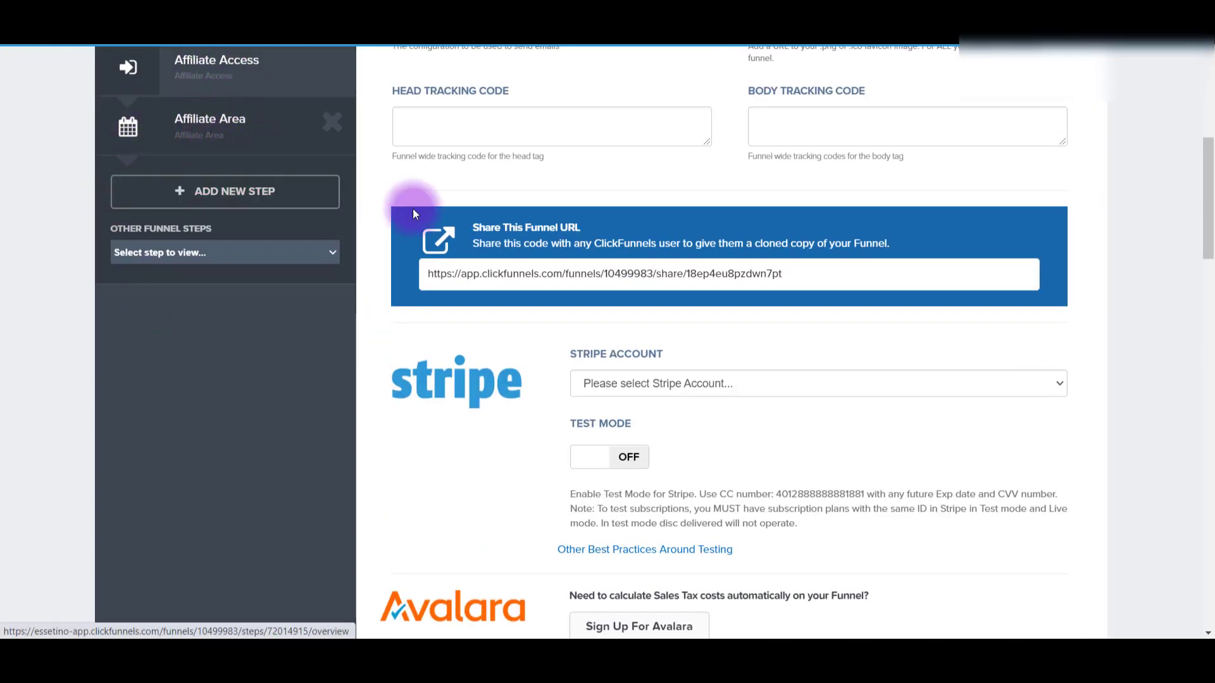
scroll(590, 406, "down", 5)
scroll(590, 410, "down", 3)
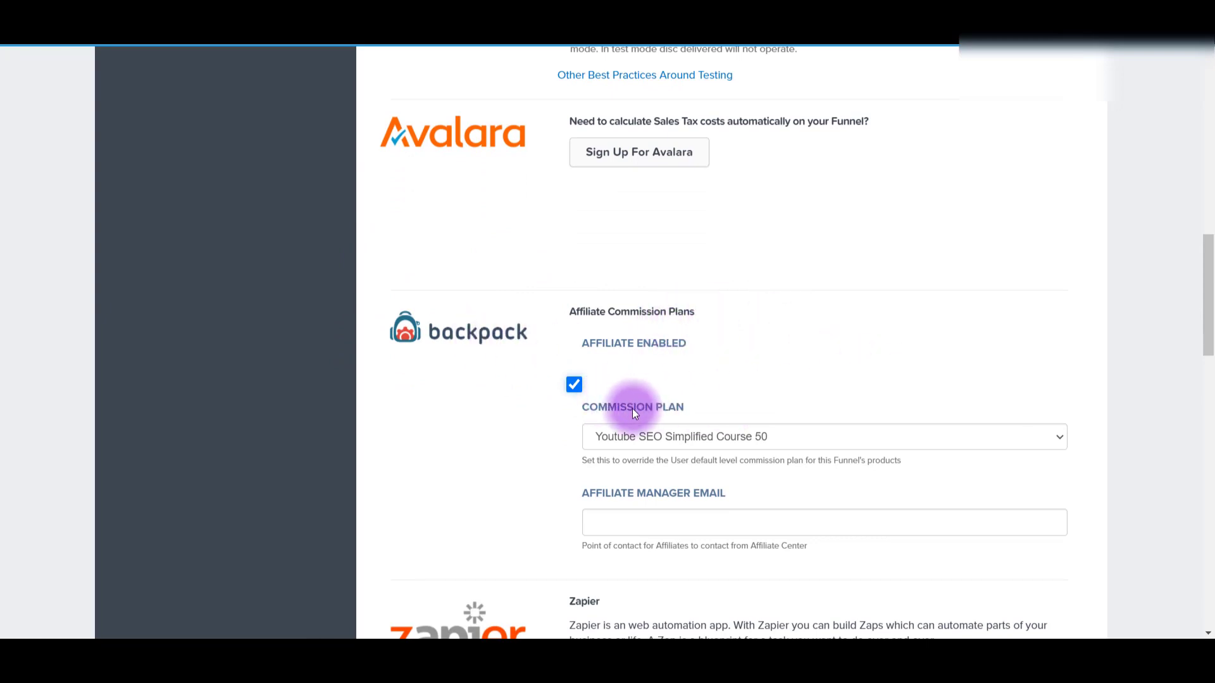
left_click(909, 446)
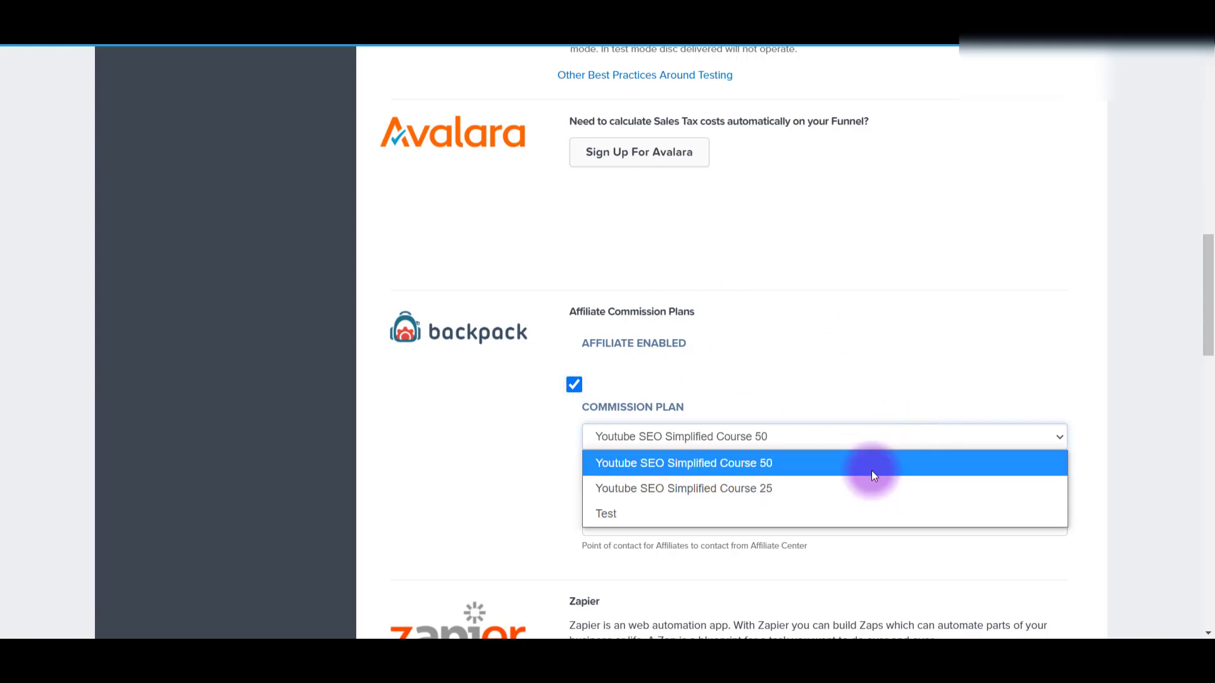
left_click(848, 518)
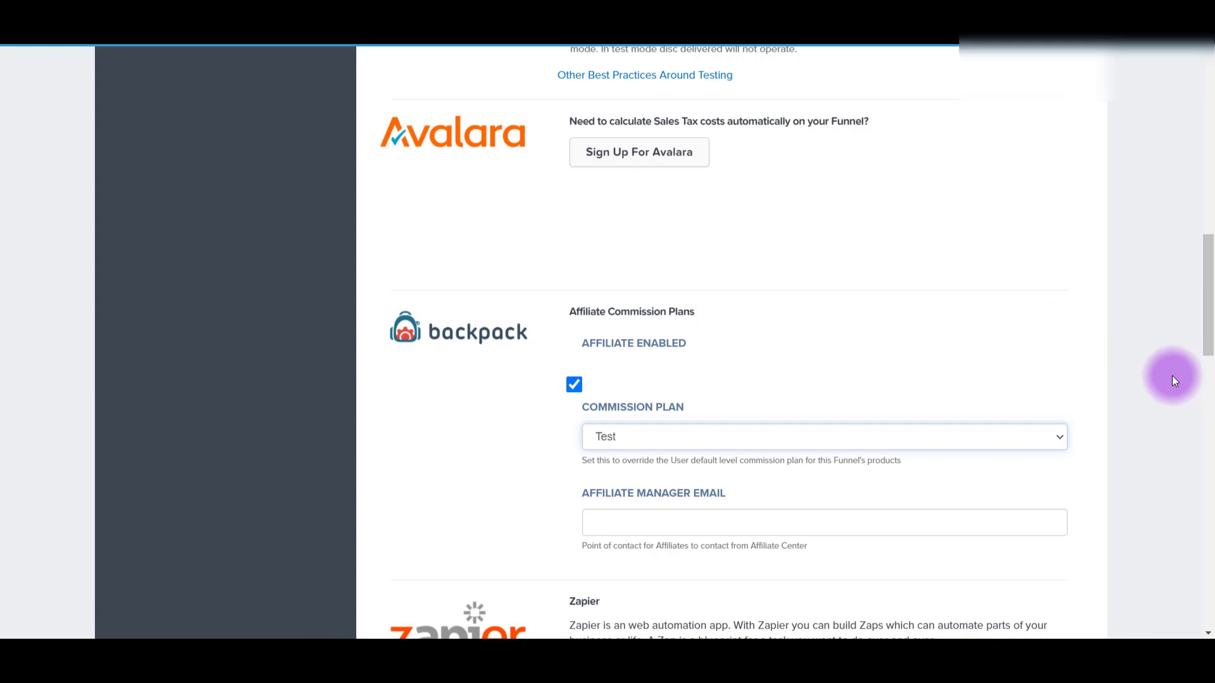
scroll(1172, 374, "down", 20)
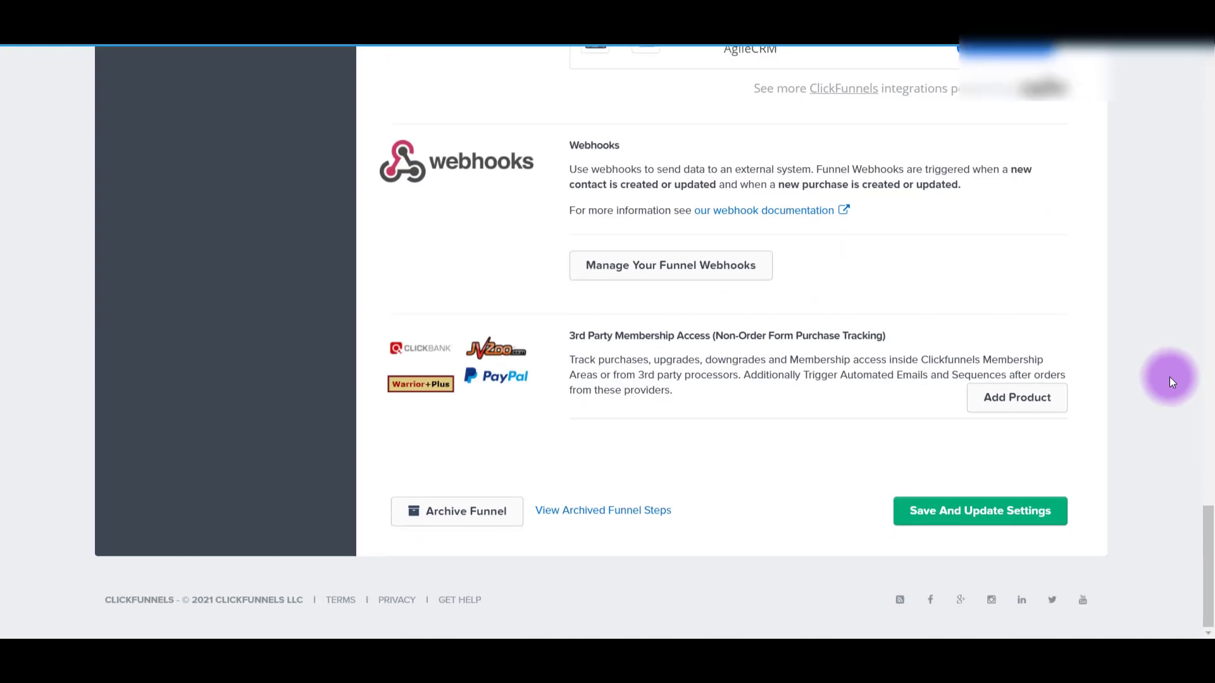
left_click(928, 520)
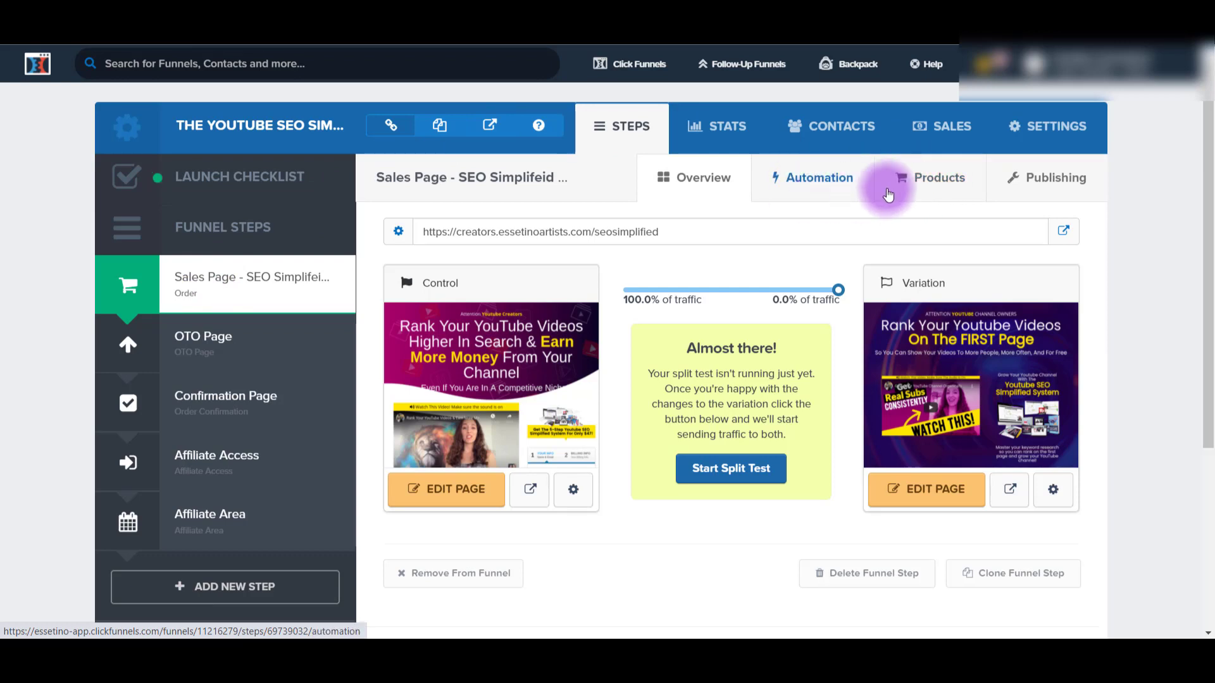
In the YouTube SEO funnel's sales page, check the YouTube SEO Simplified System product's commission setting and plan choices, leaving it without saving
left_click(221, 408)
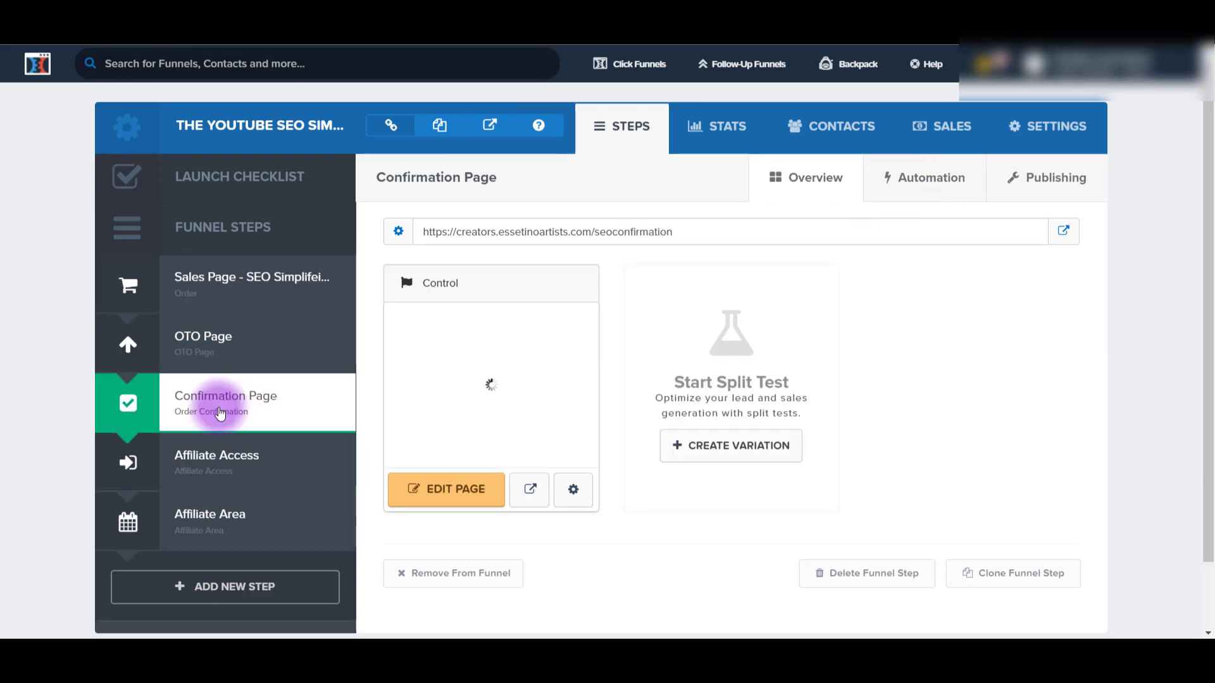
mouse_move(215, 408)
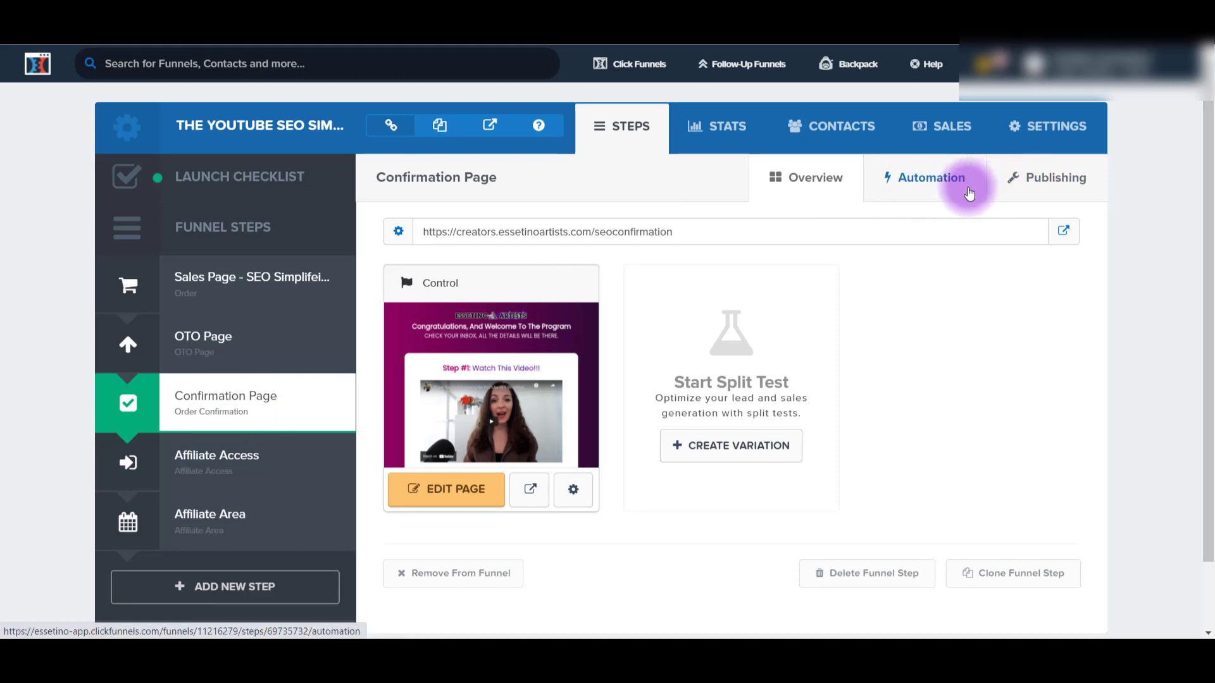
left_click(183, 286)
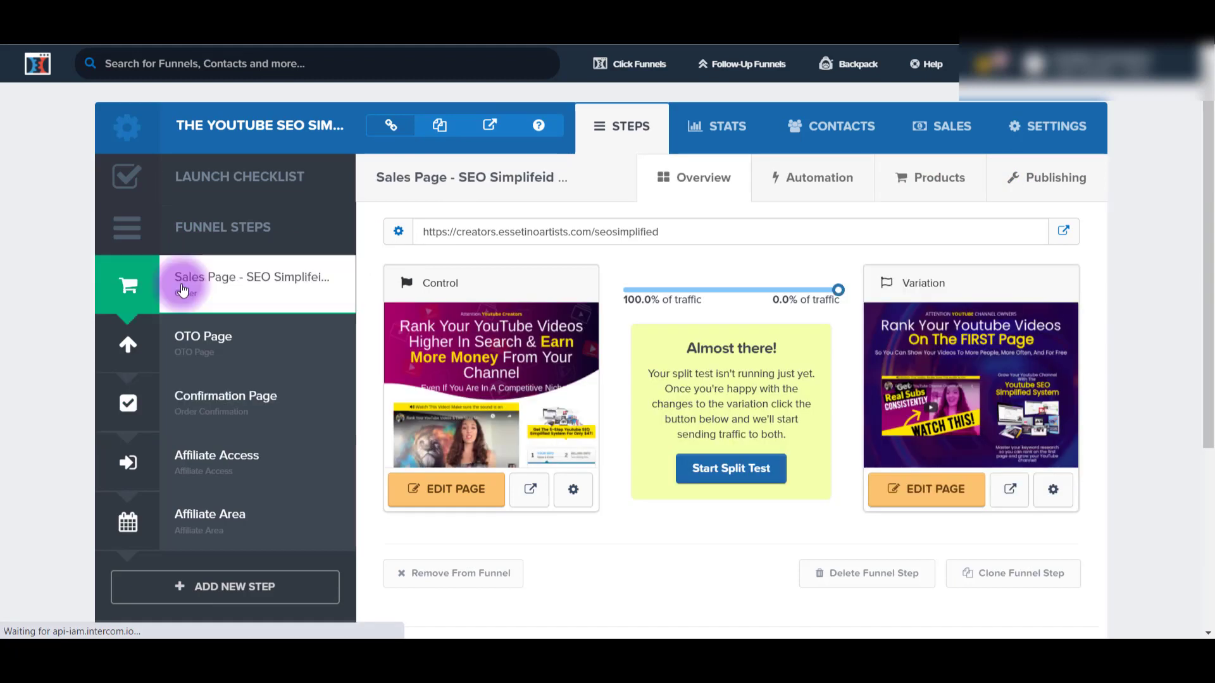
left_click(940, 179)
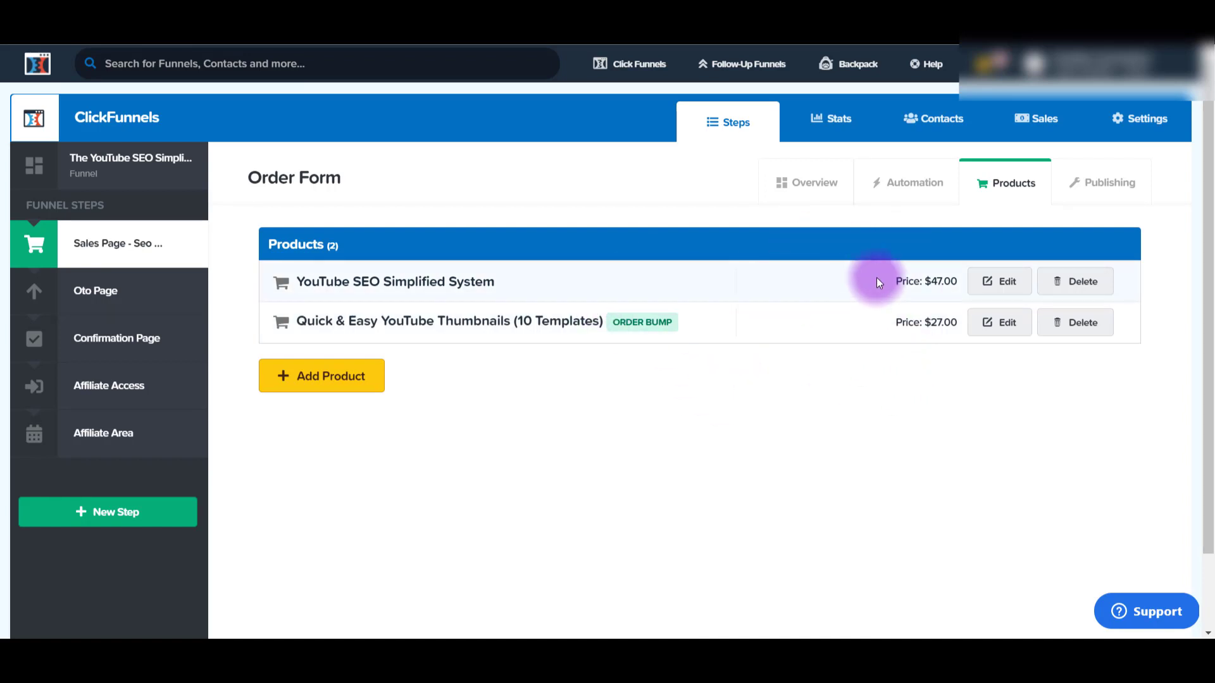
left_click(1002, 282)
scroll(937, 544, "down", 4)
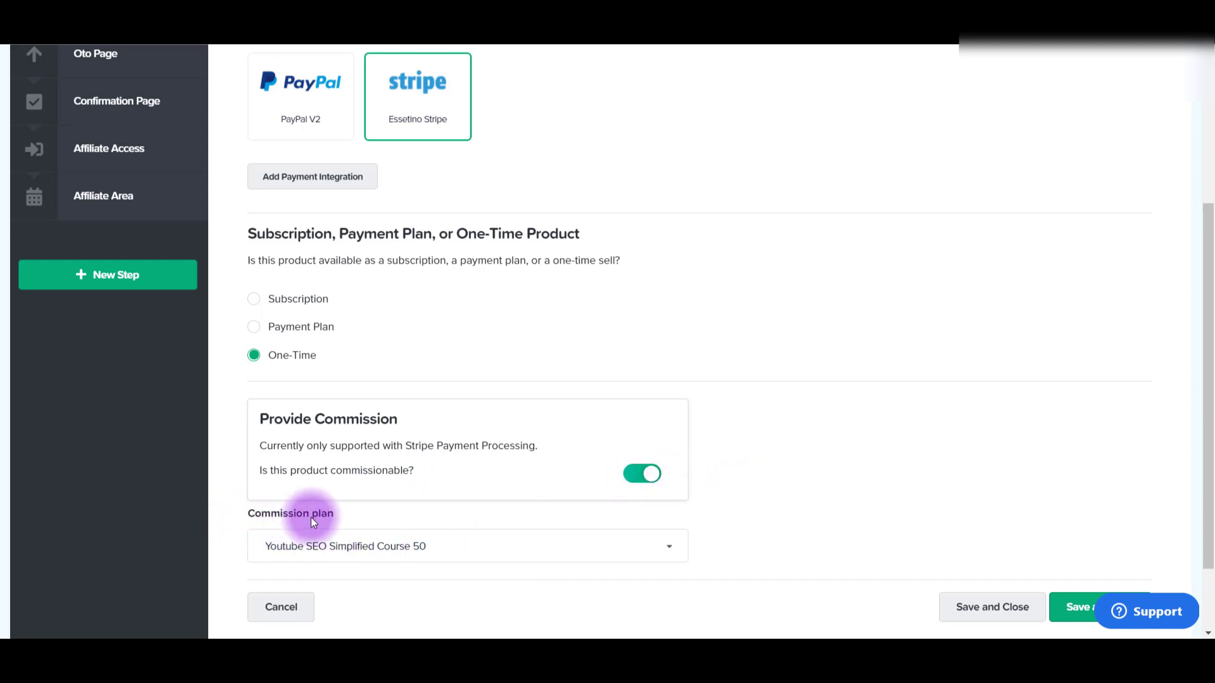
left_click(637, 546)
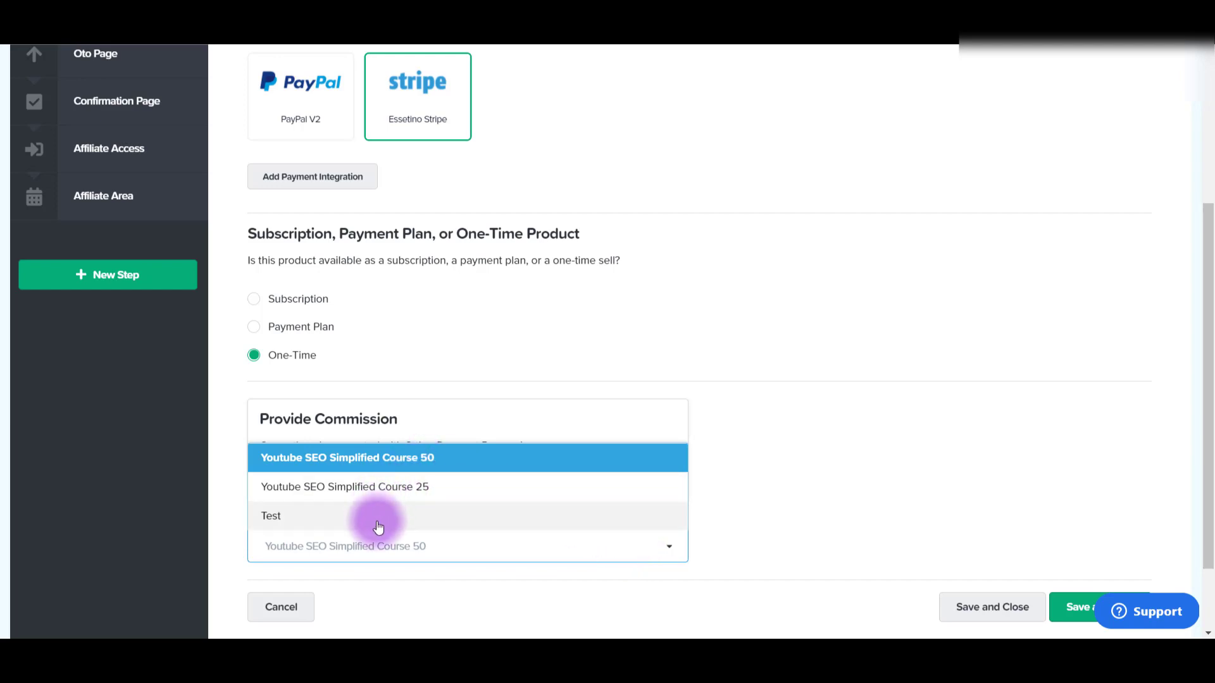
left_click(893, 497)
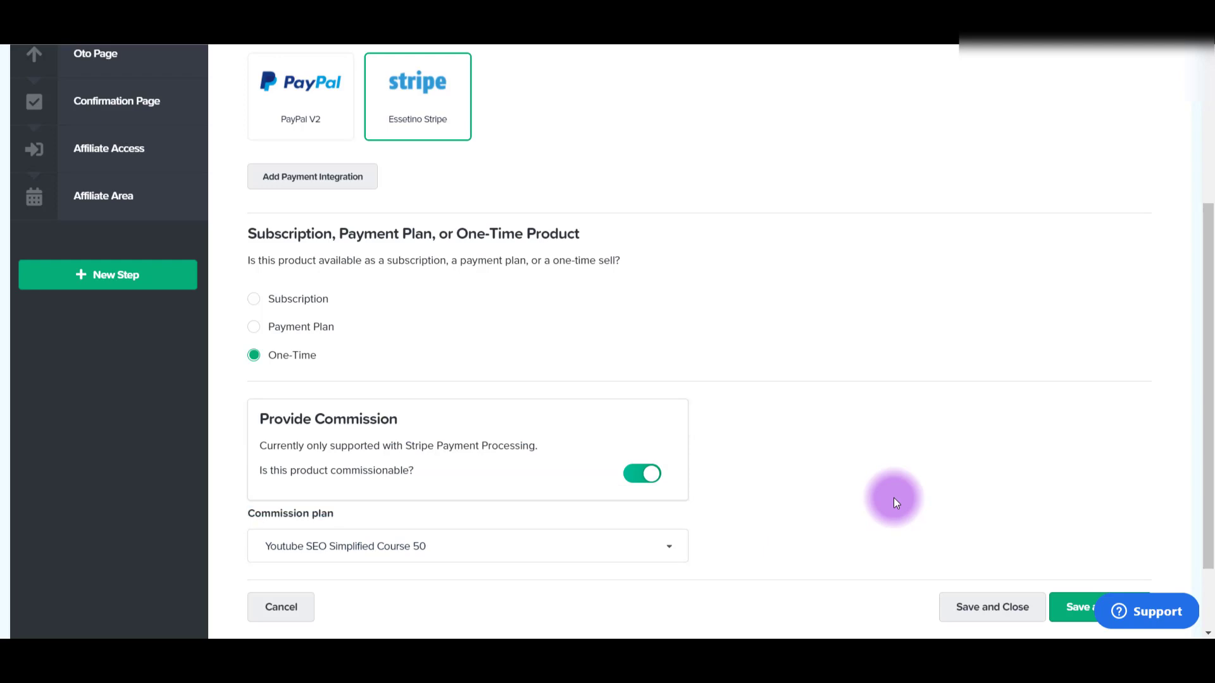
scroll(893, 497, "down", 2)
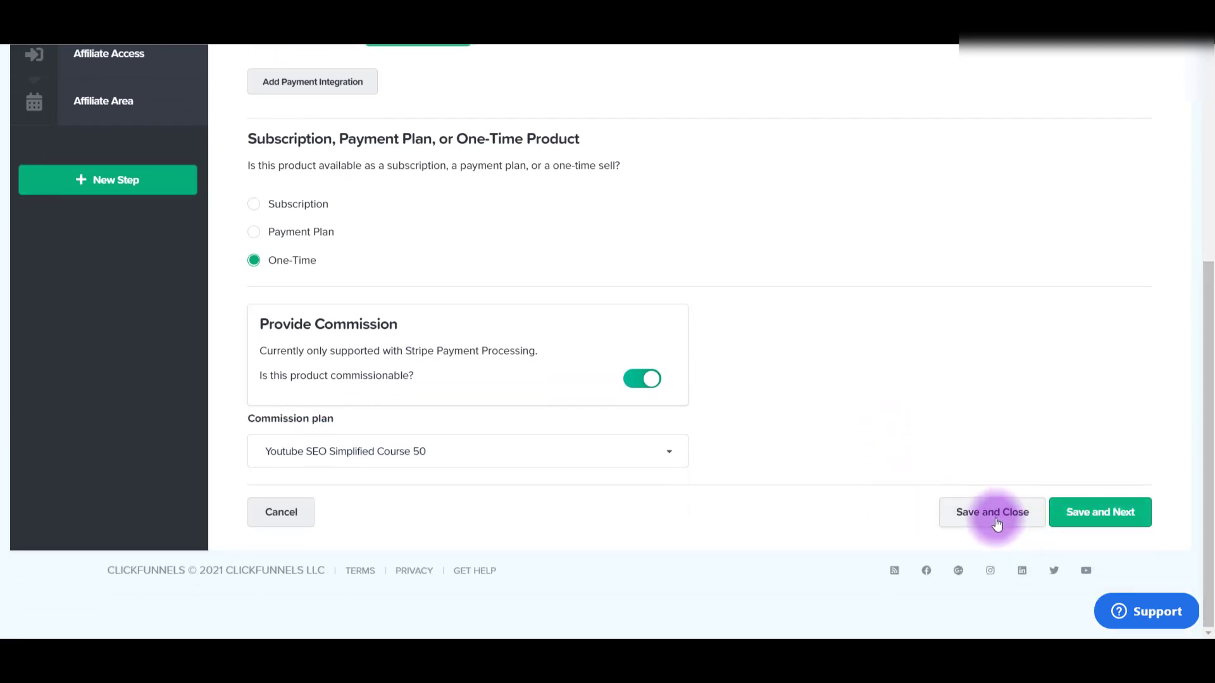
left_click(272, 514)
key("Return")
Review the payment options of the Quick & Easy YouTube Thumbnails order bump product and leave without changes
left_click(239, 297)
left_click(927, 176)
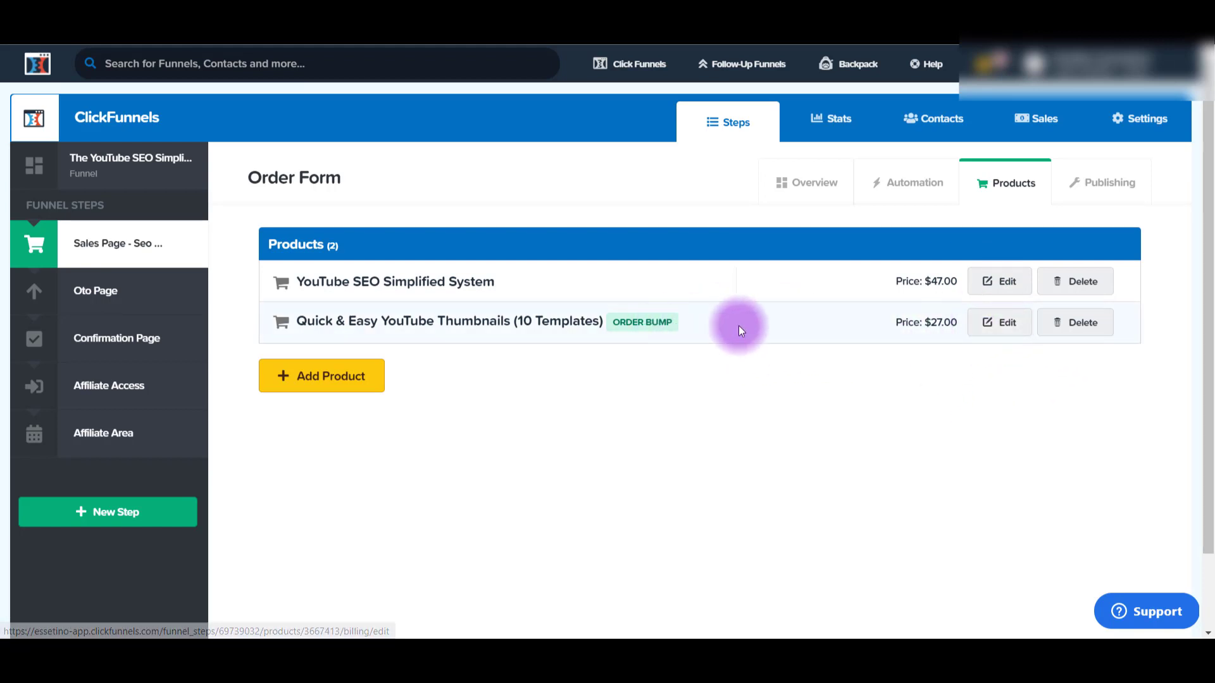
left_click(1004, 334)
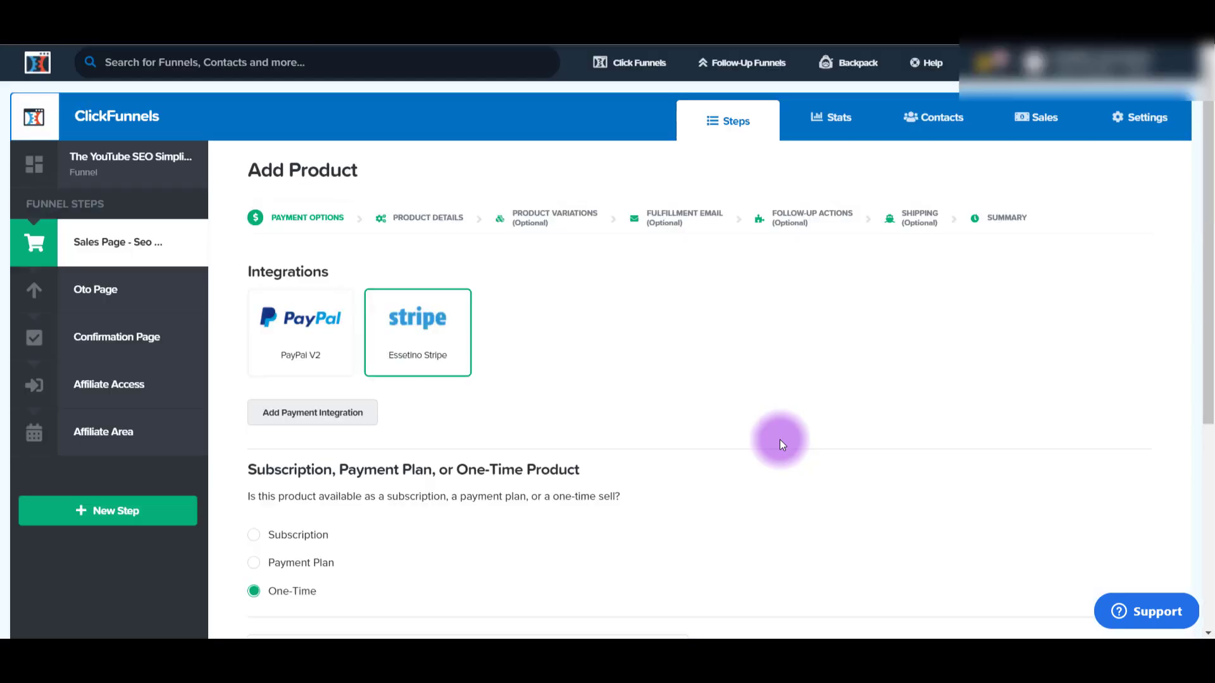
left_click(280, 511)
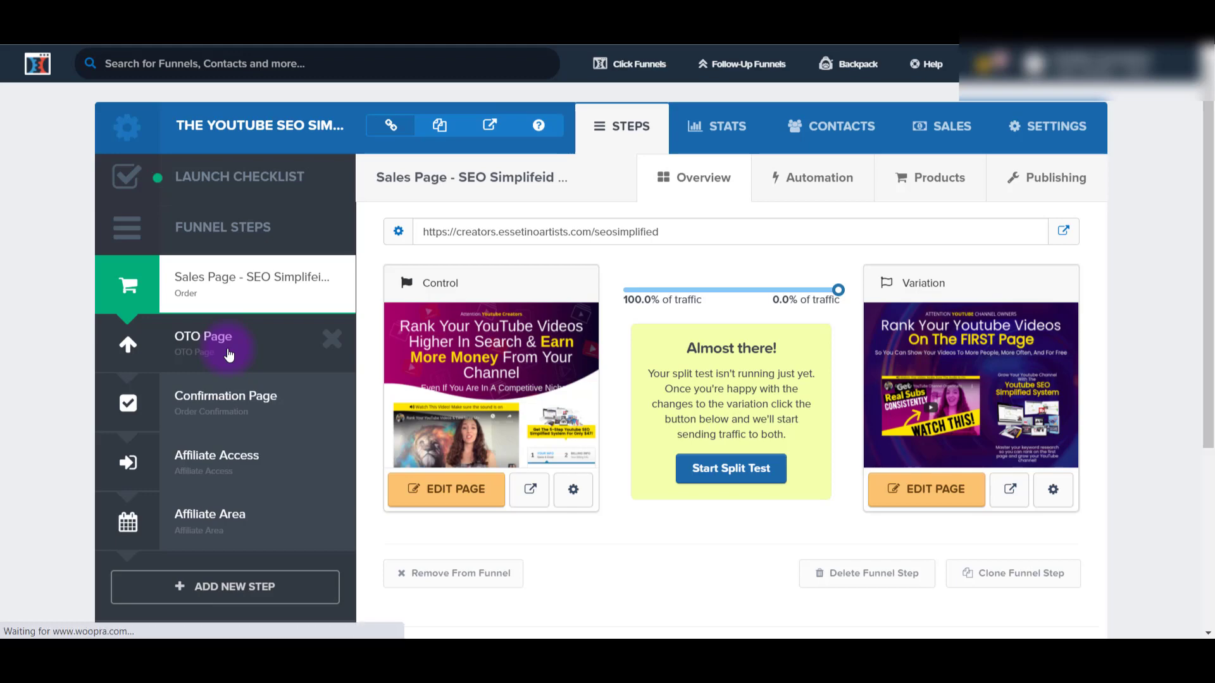
Check the commission settings of the Consistent Content Strategy Decoded product on the OTO Page step
left_click(229, 354)
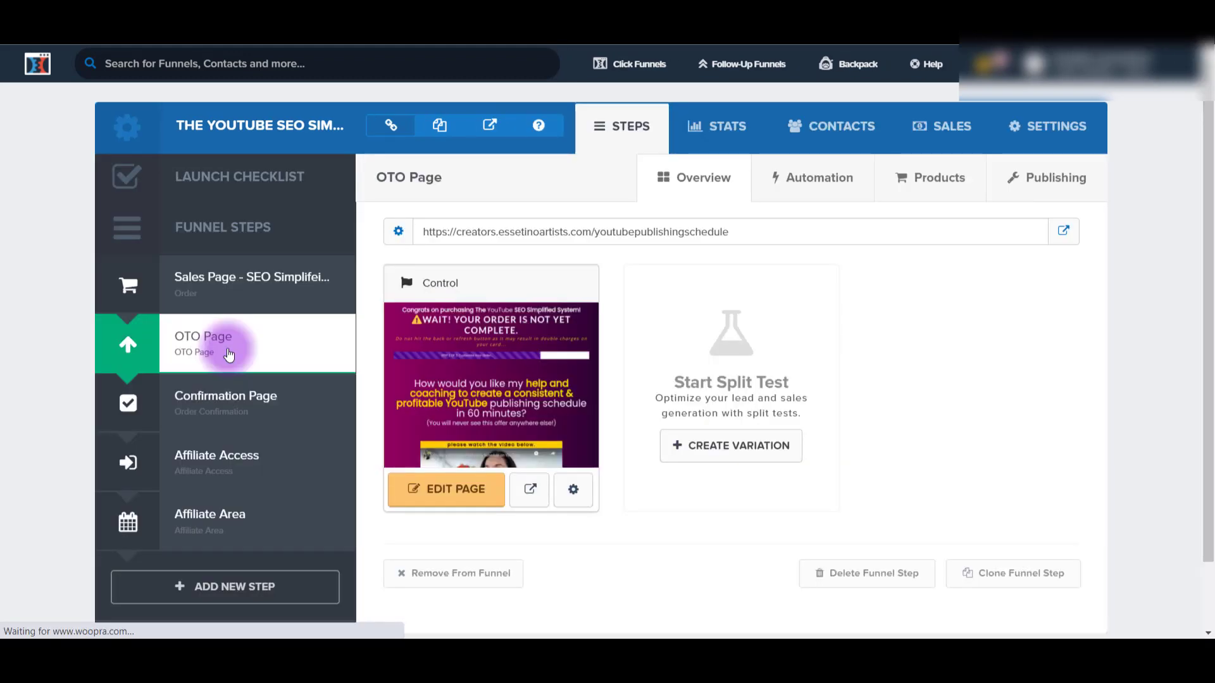
left_click(921, 184)
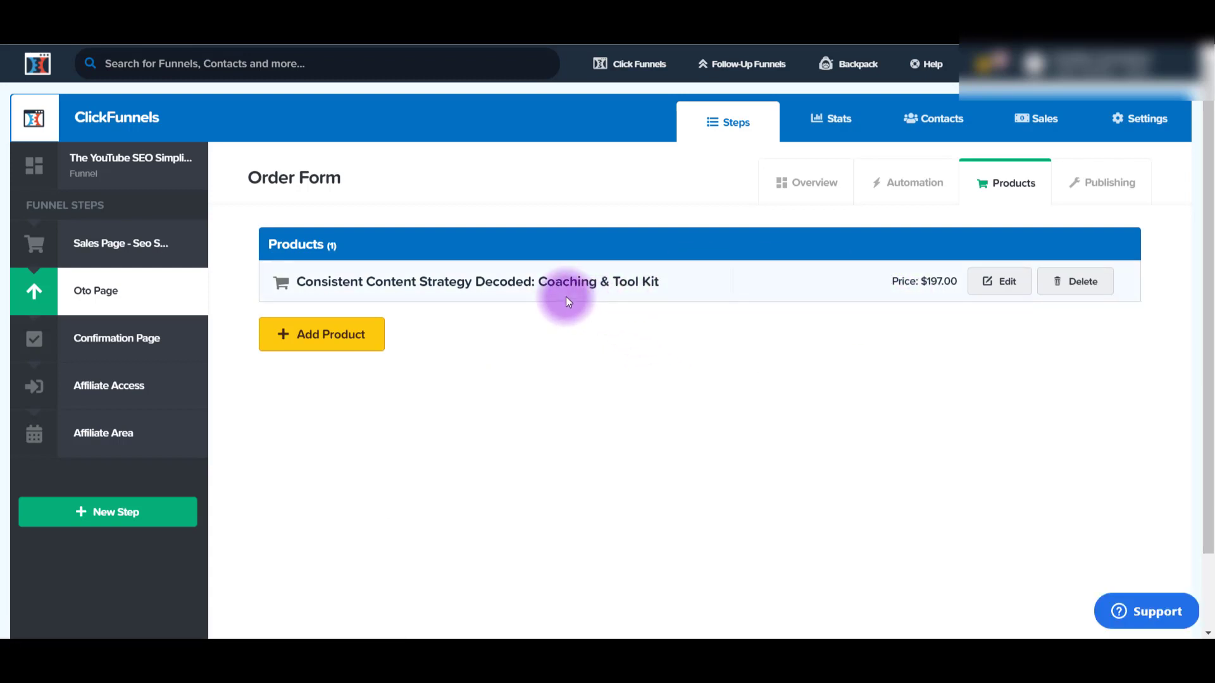
left_click(993, 282)
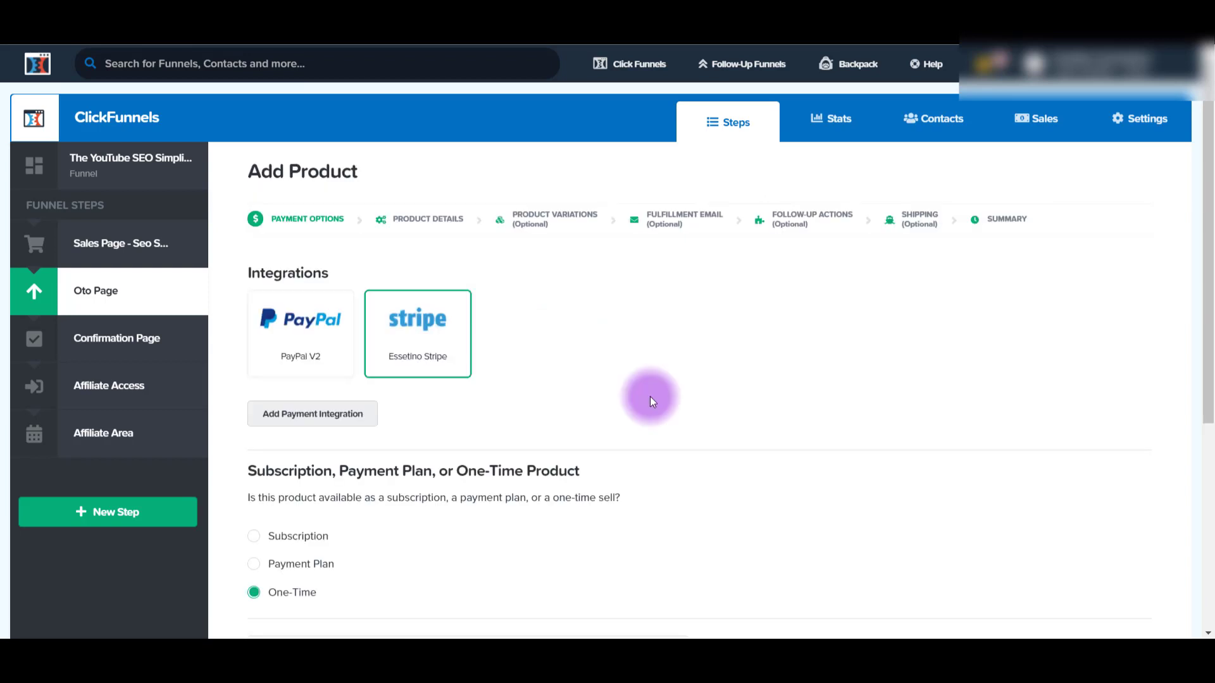
scroll(650, 396, "down", 5)
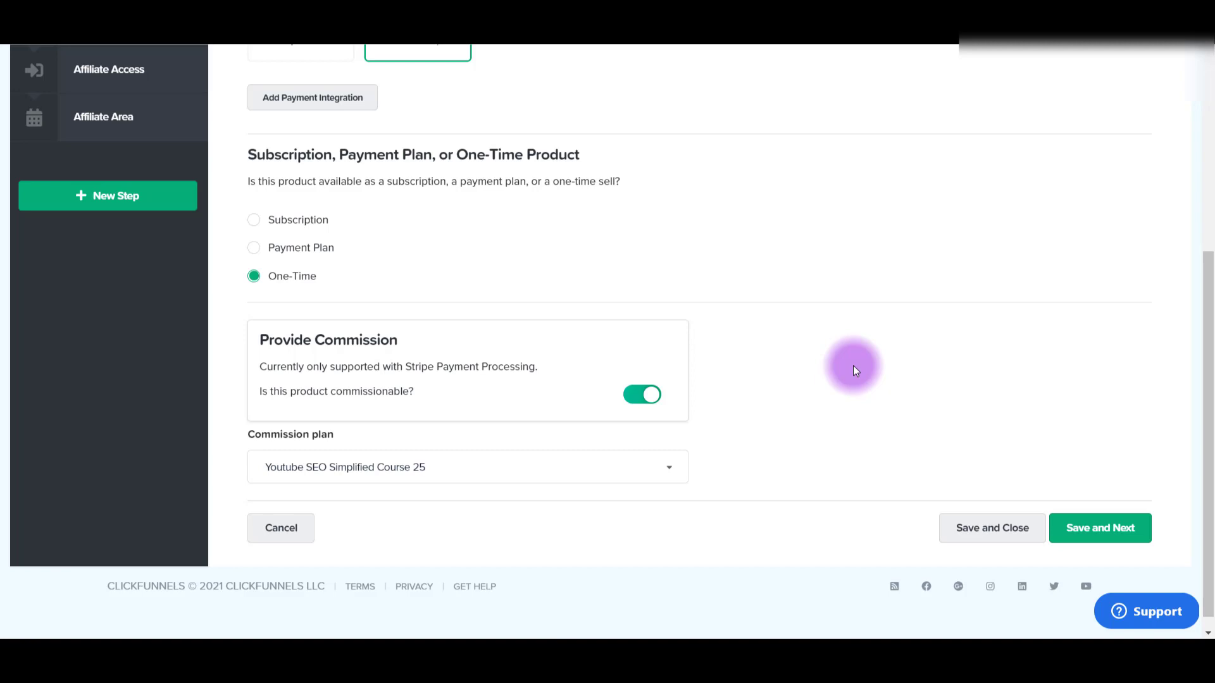
scroll(853, 366, "up", 5)
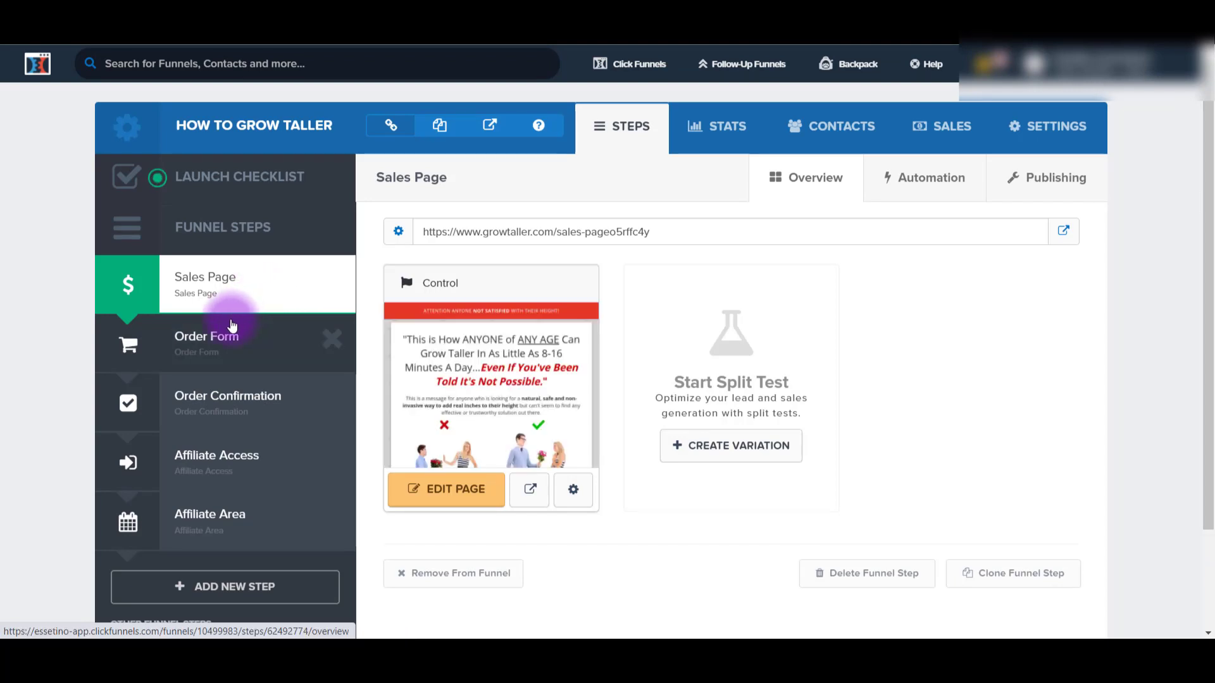
Try to make the How to Grow Taller System product on the Order Form step commissionable with the Test commission plan
left_click(209, 351)
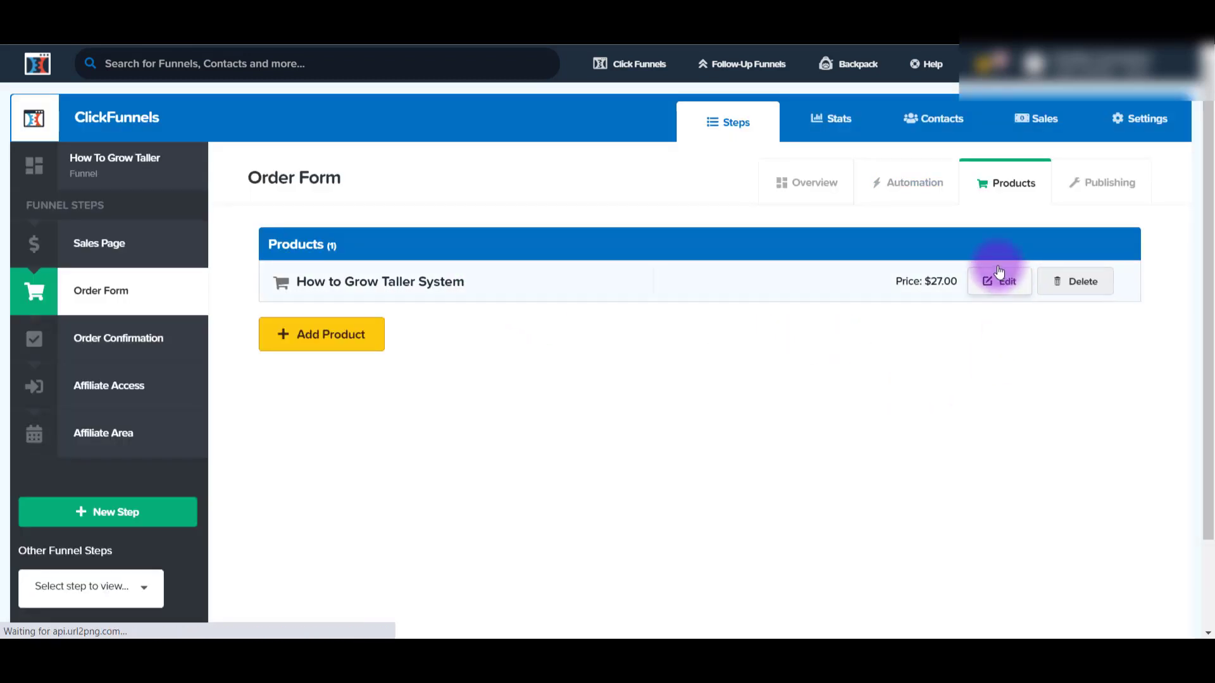
left_click(996, 284)
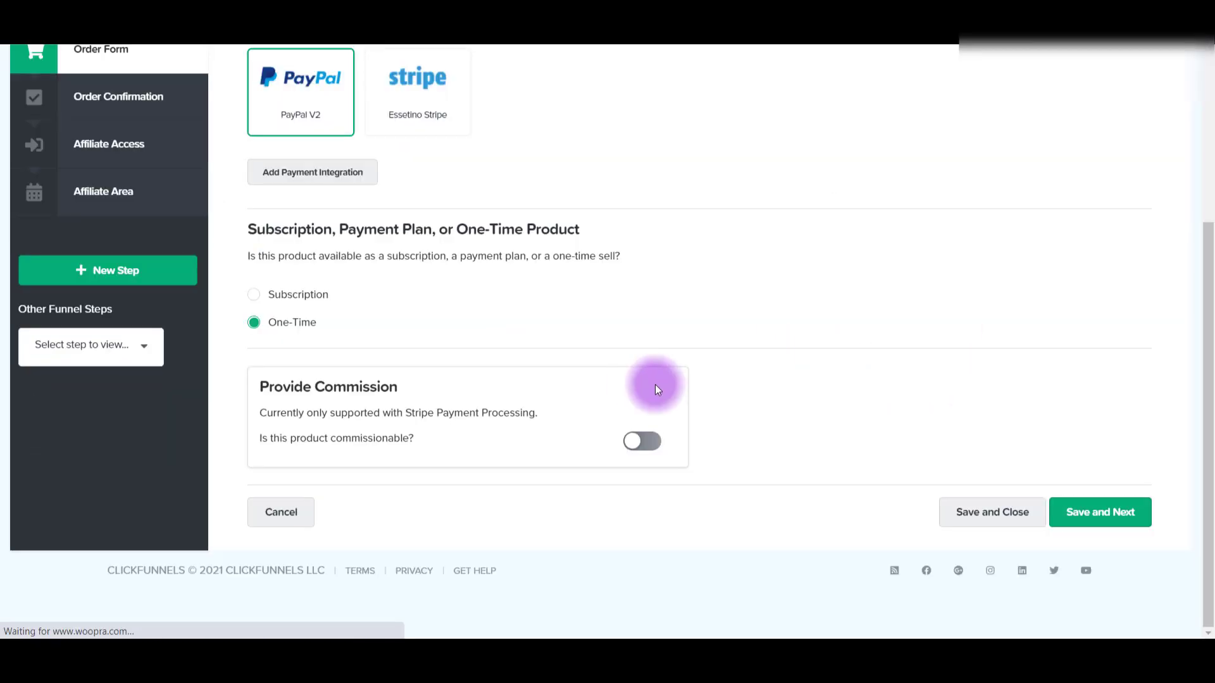
left_click(638, 443)
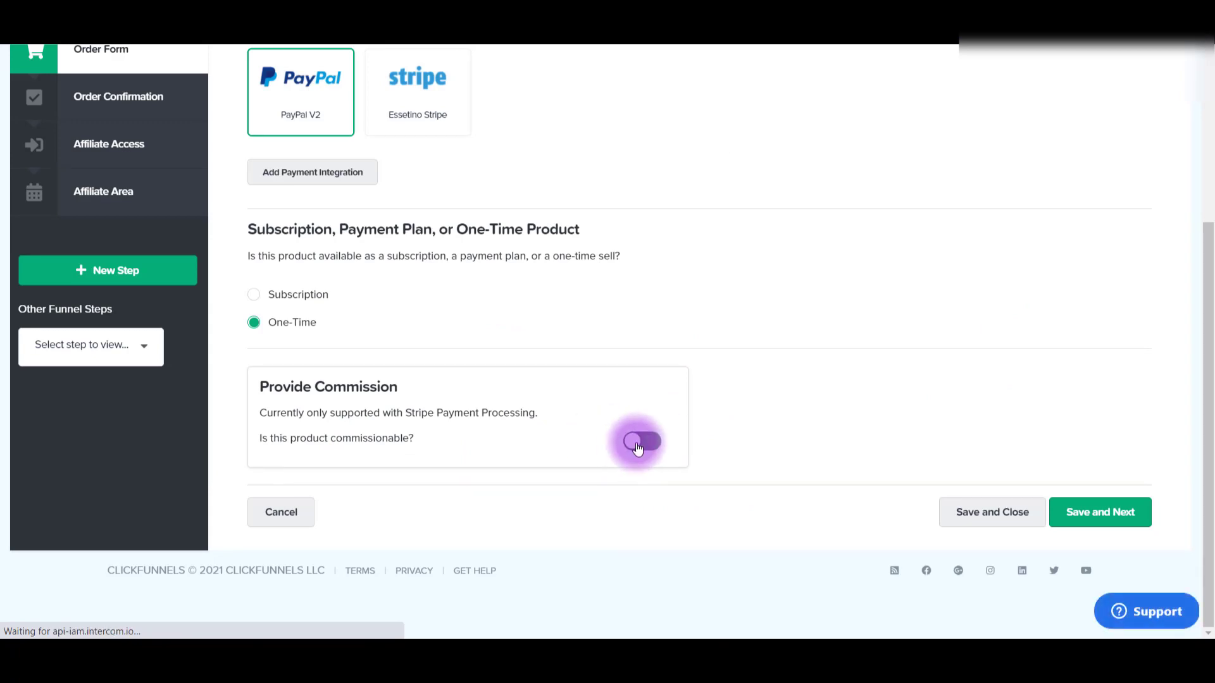
left_click(638, 443)
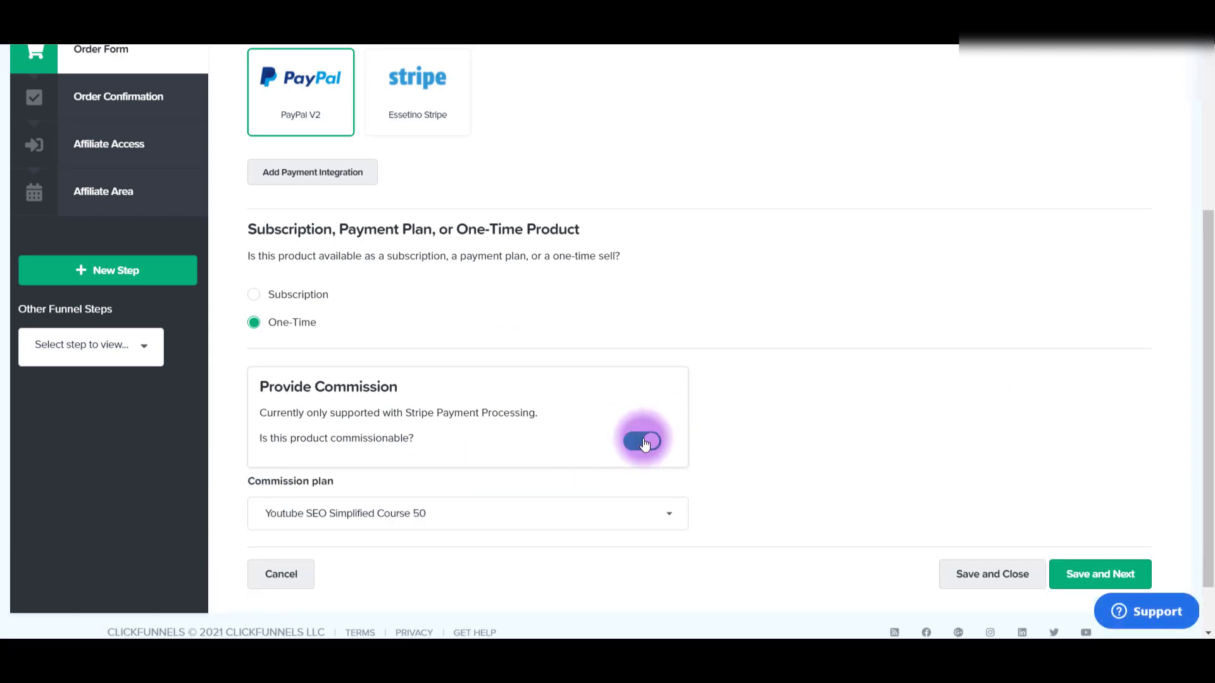
scroll(434, 436, "down", 1)
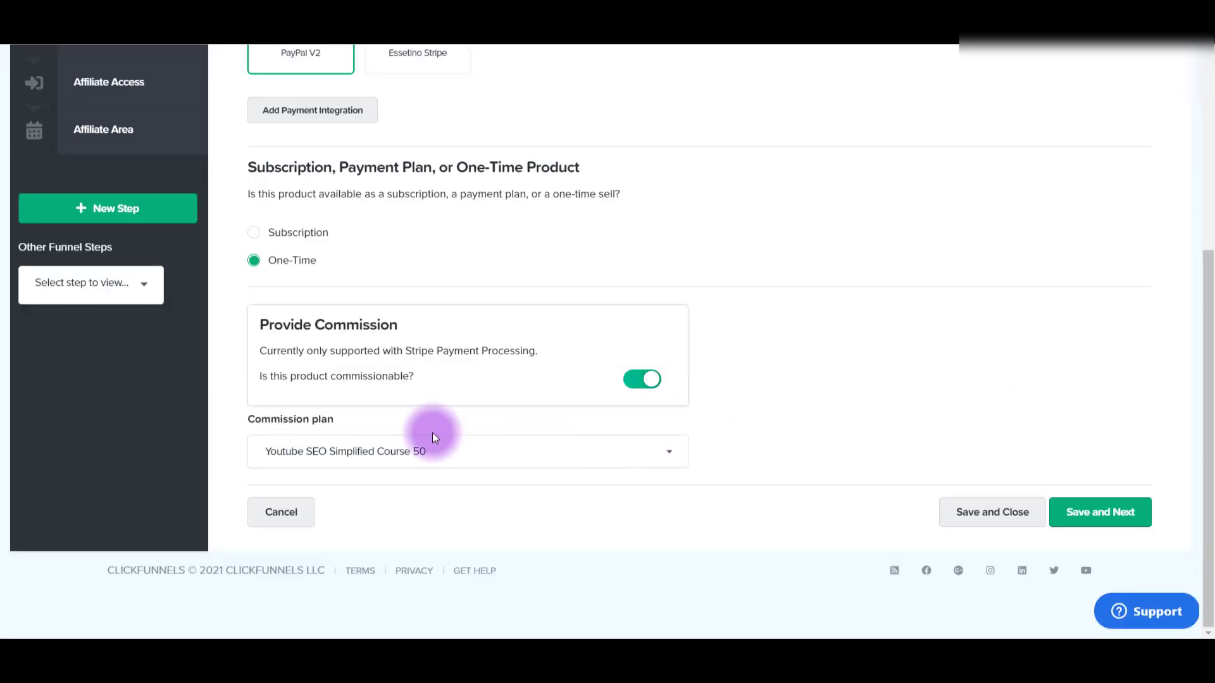
left_click(472, 452)
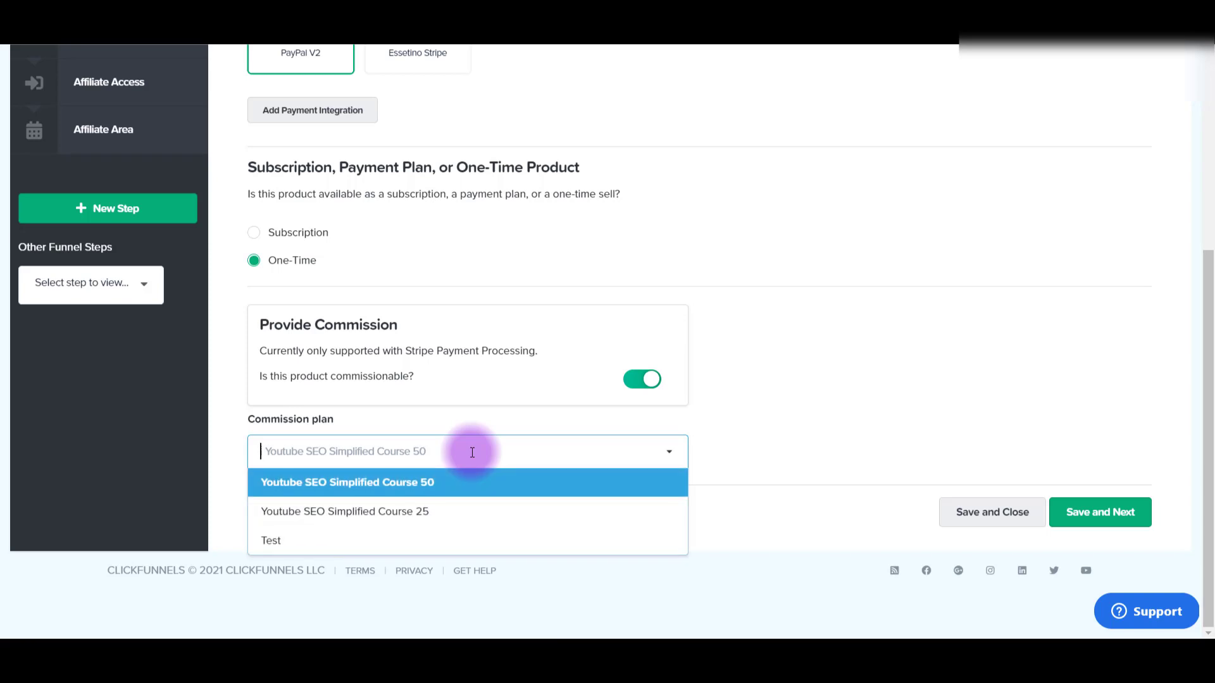
left_click(429, 539)
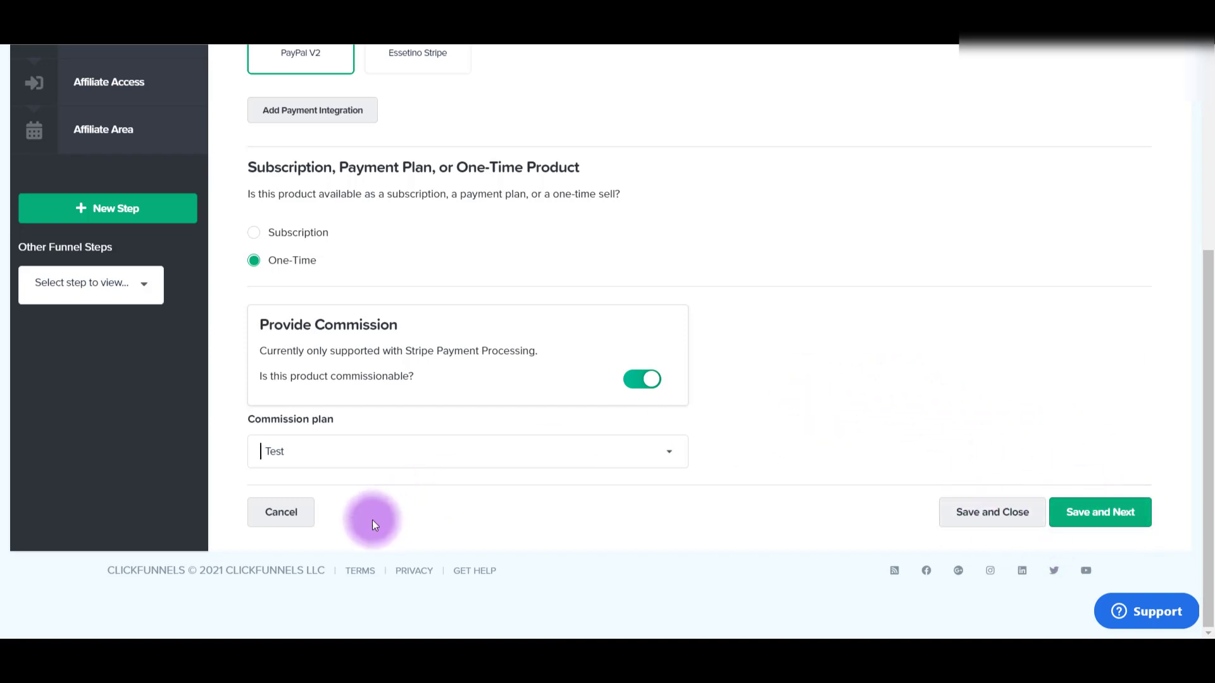
left_click(653, 379)
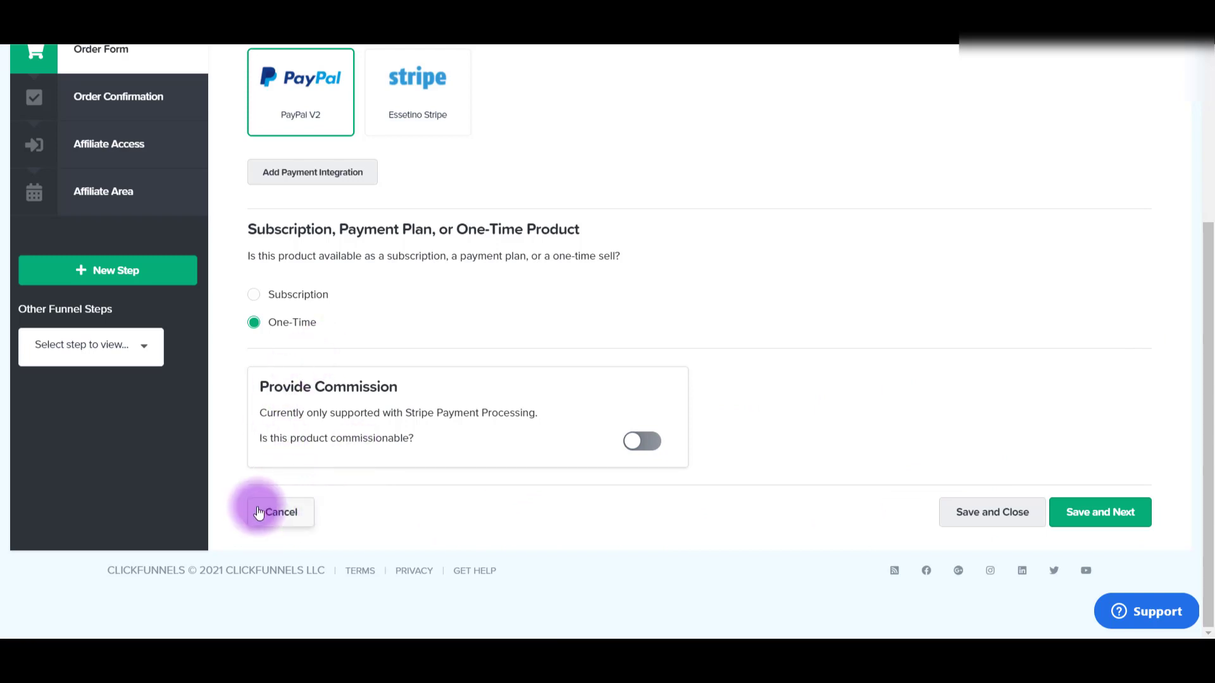
left_click(278, 512)
left_click(682, 117)
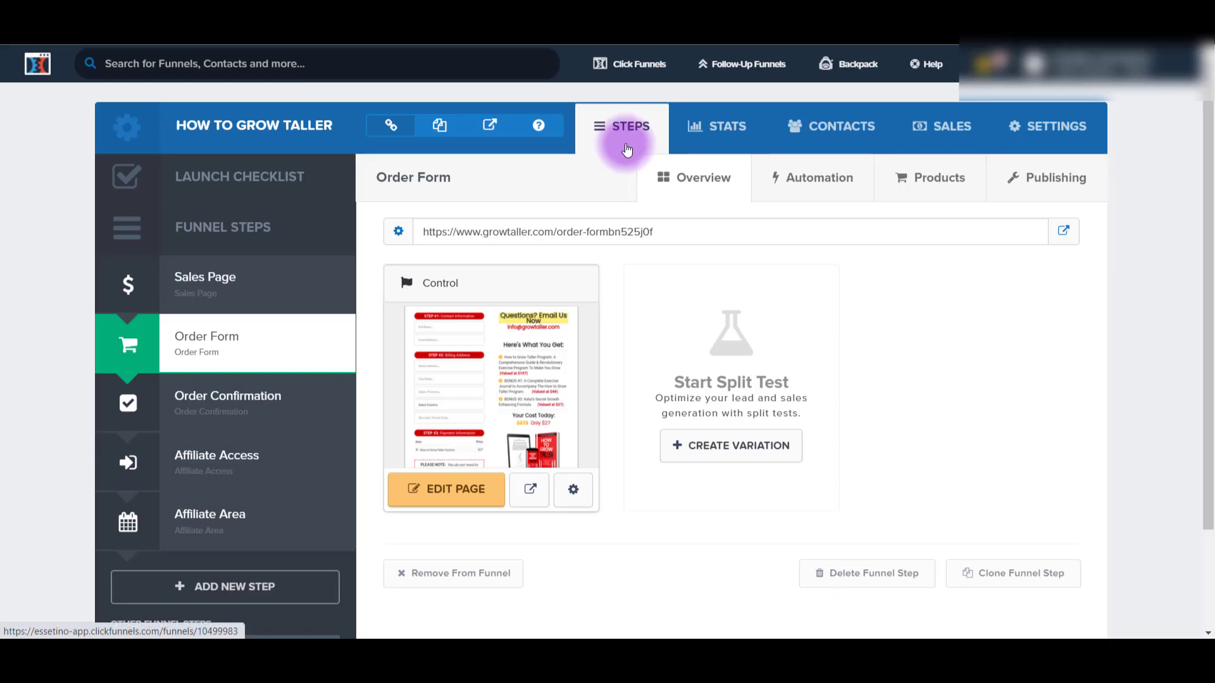
Open the YouTube SEO Simplified System product for editing from the YouTube SEO funnel's sales page products
mouse_move(626, 63)
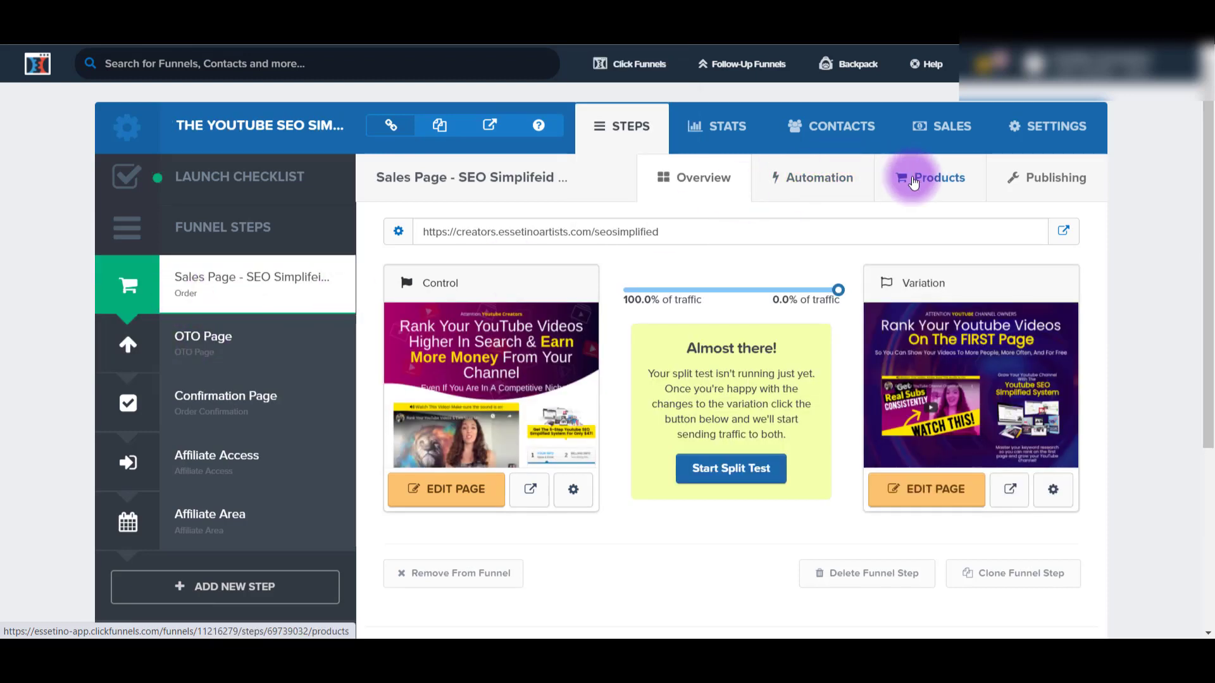
left_click(913, 180)
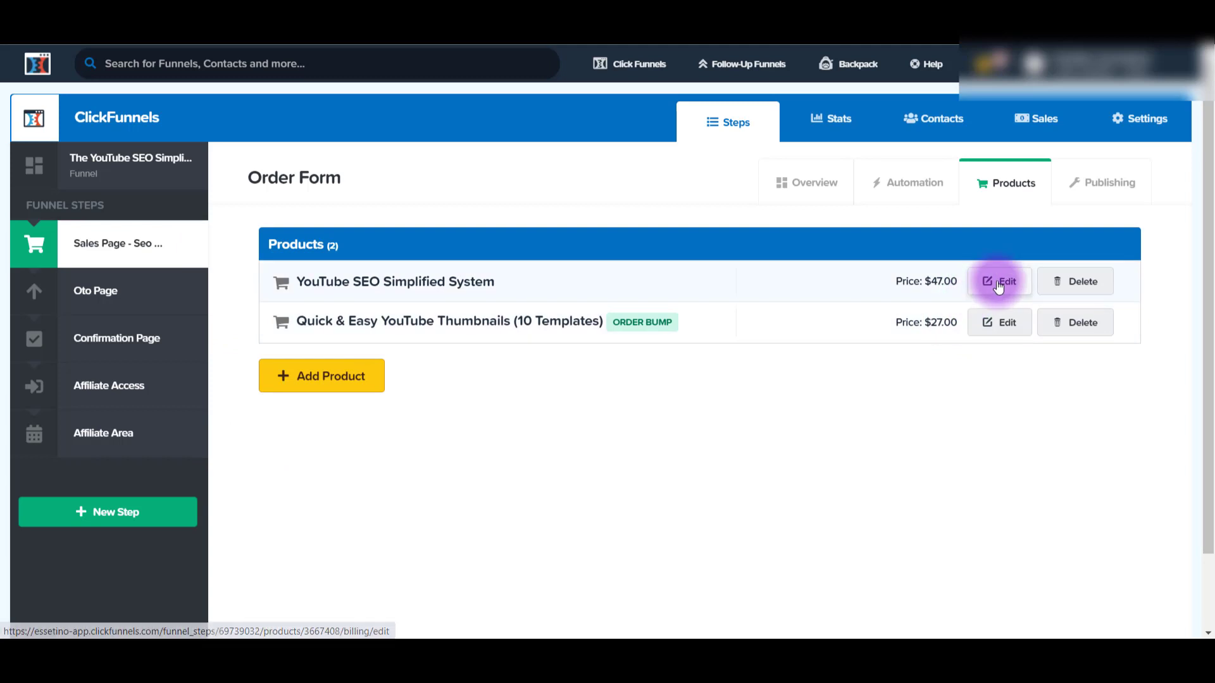
left_click(998, 284)
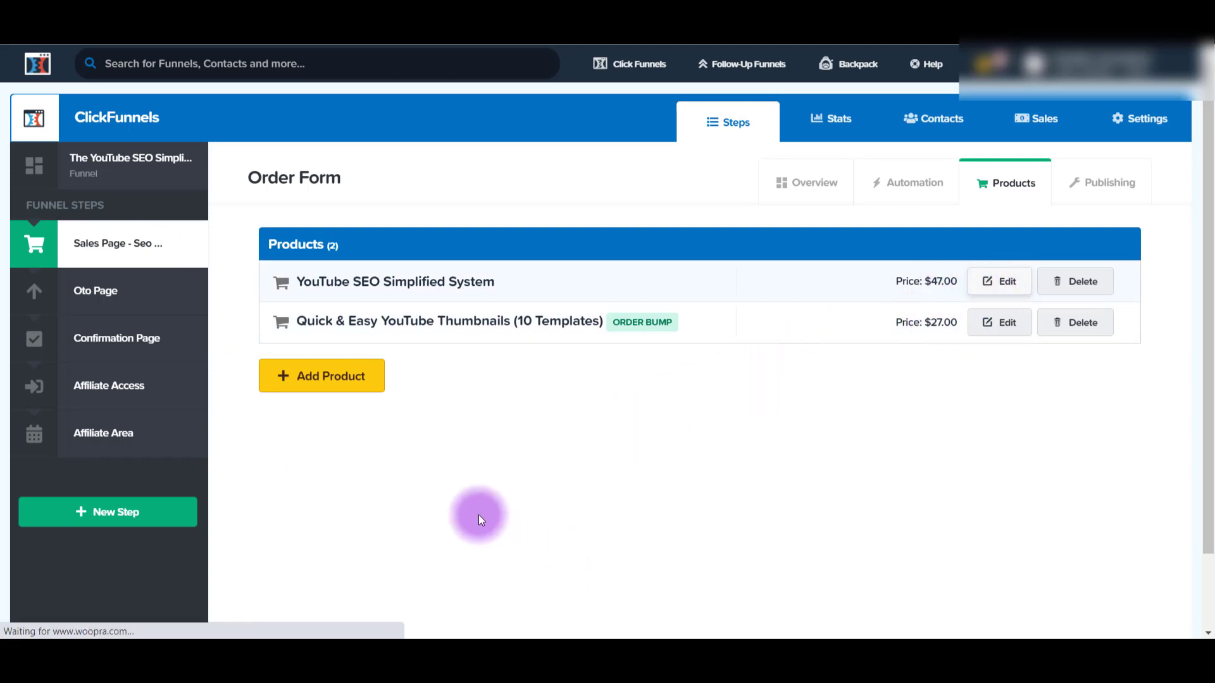